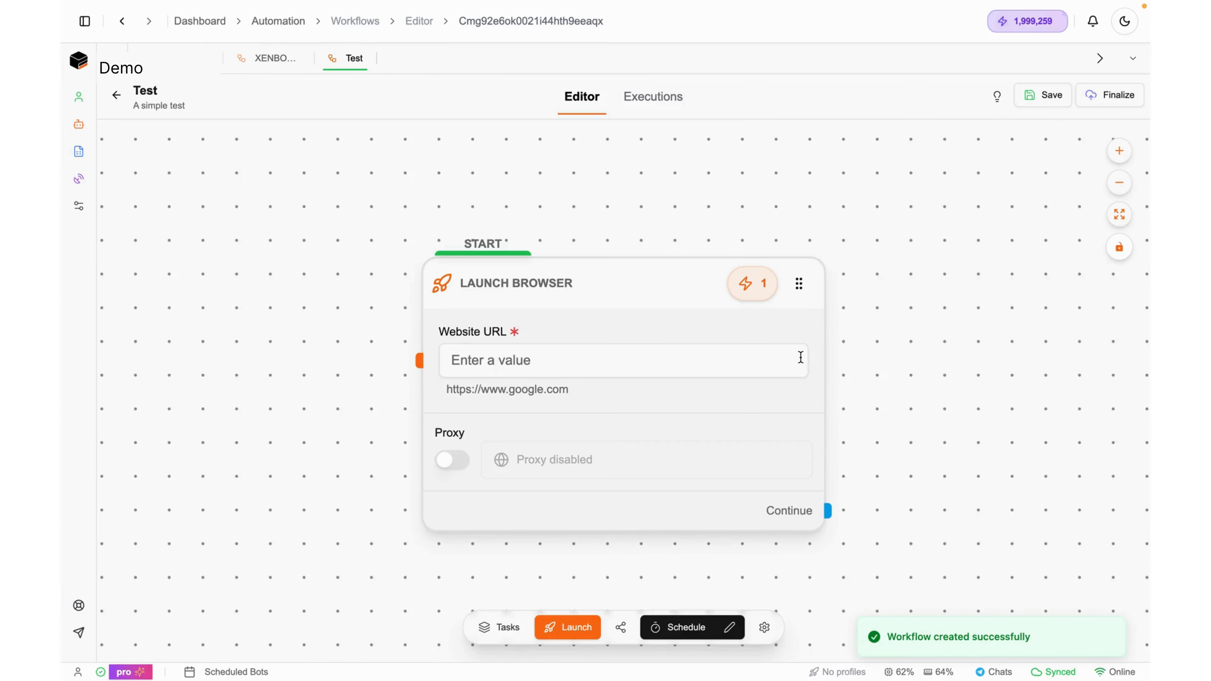
Reposition the Test workflow canvas and select the Launch Browser node's Website URL field
scroll(679, 353, "down", 3)
left_click(678, 353)
left_click_drag(710, 162, 577, 210)
left_click(421, 373)
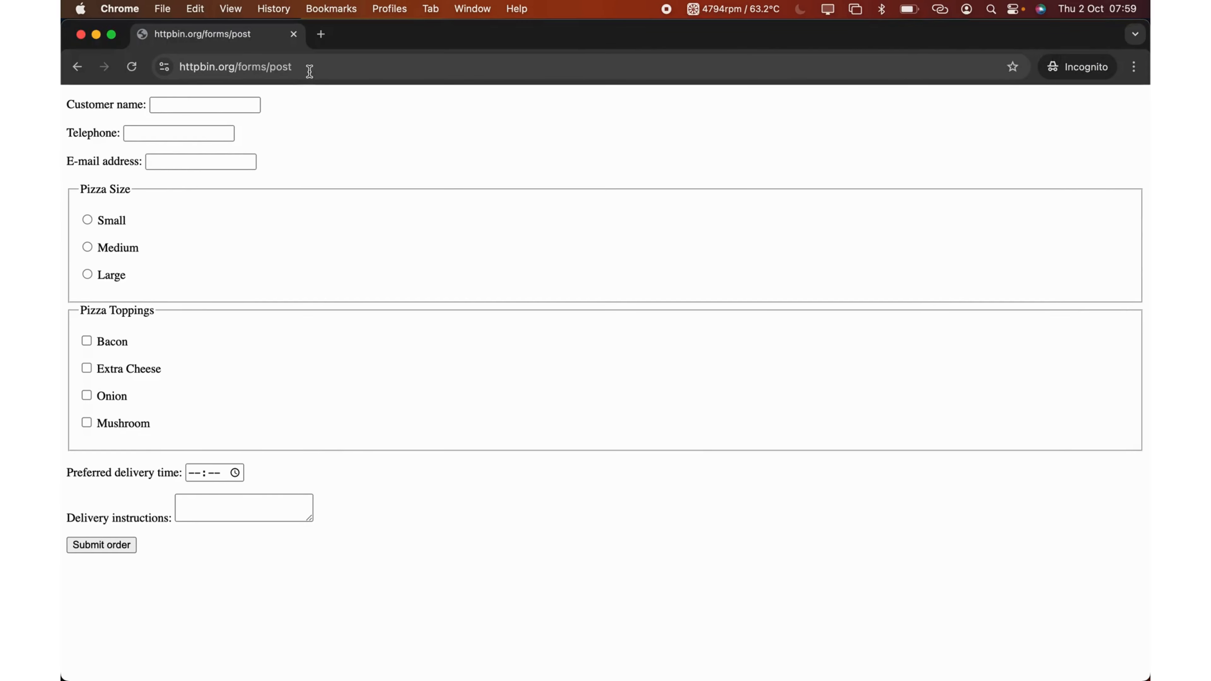
left_click(312, 69)
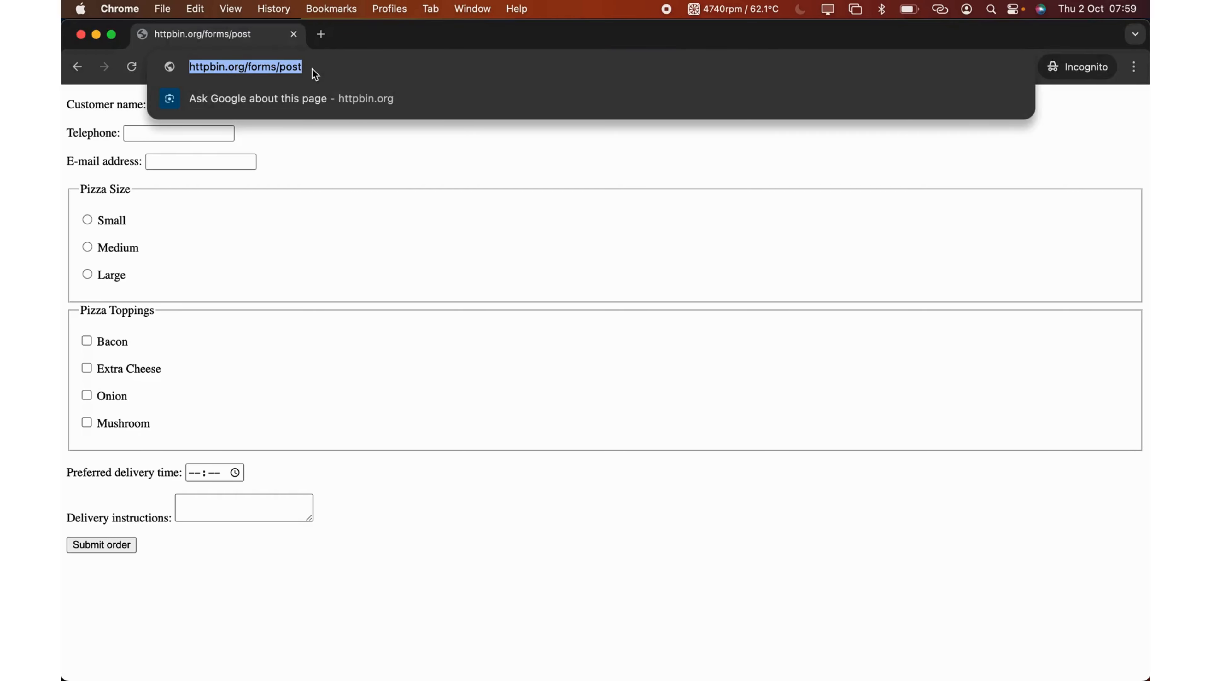
left_click(364, 69)
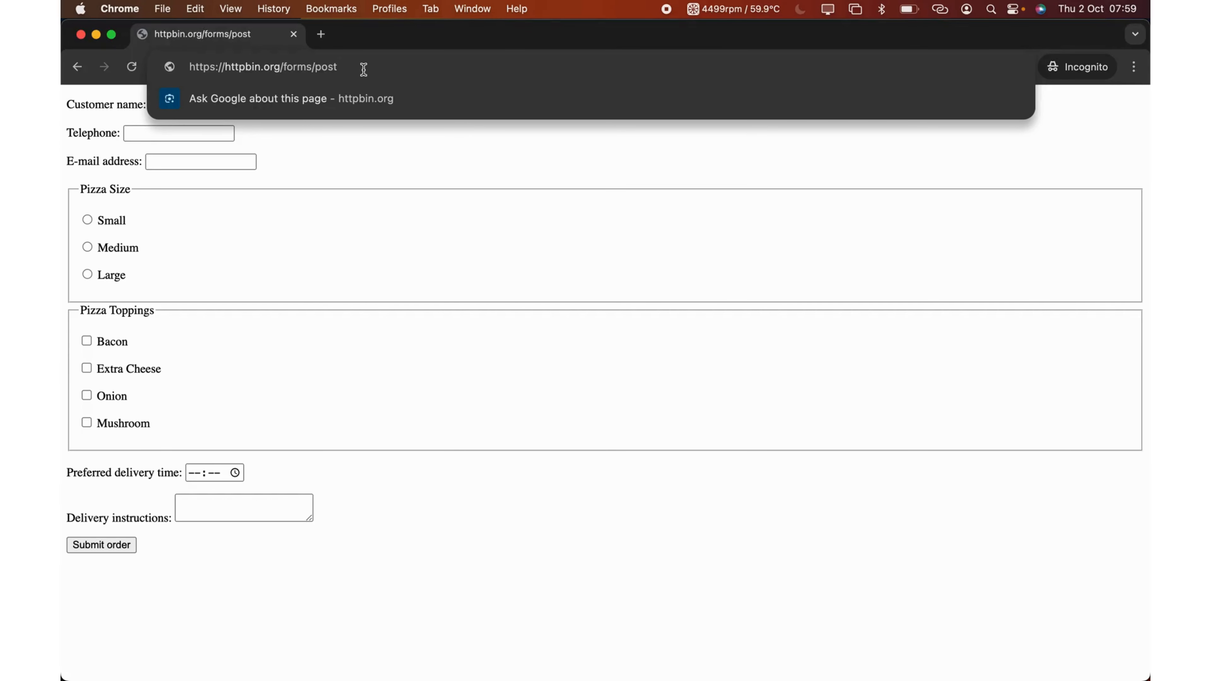
key("super+a")
key("super+c")
key("super+Tab")
left_click(438, 379)
key("super+v")
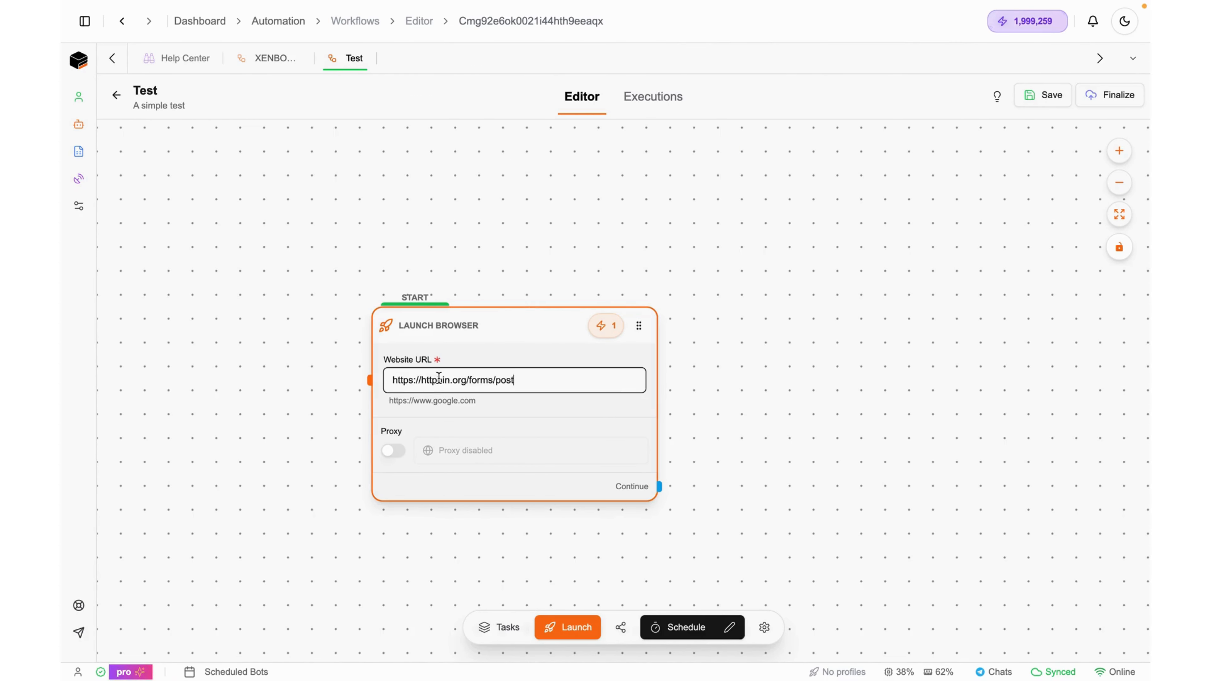
Save the Test workflow, then briefly enable Proxy, browse the proxy list, and disable it again
left_click(1042, 95)
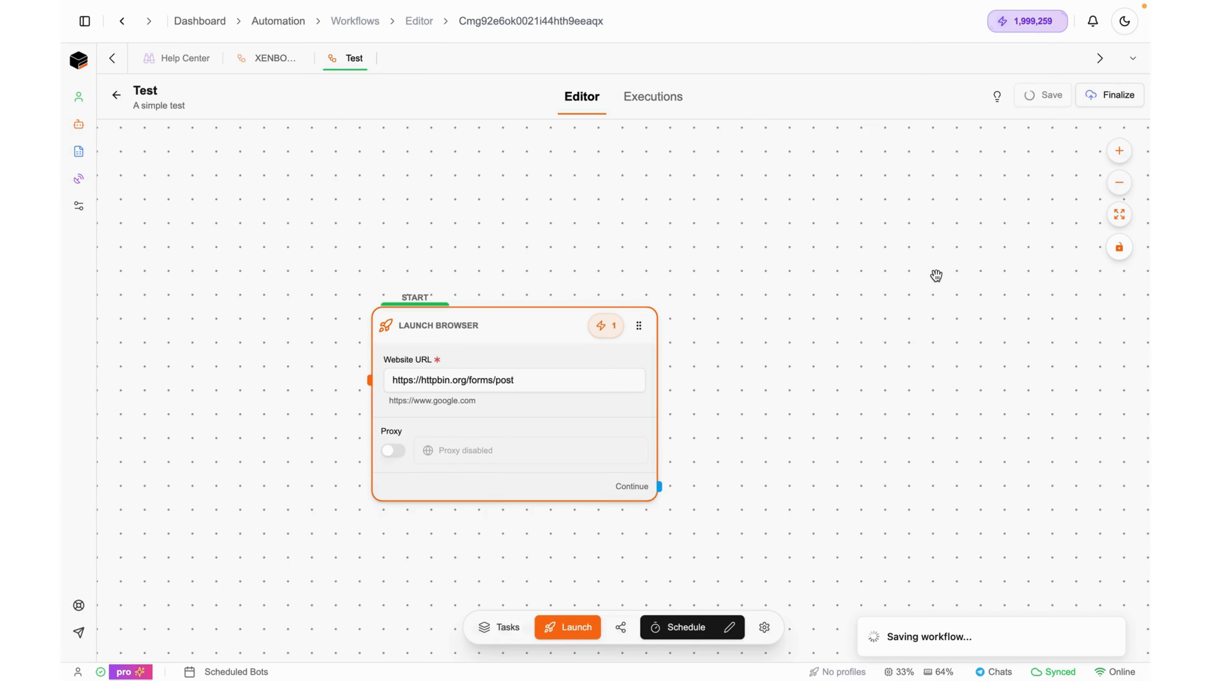
left_click_drag(884, 360, 640, 298)
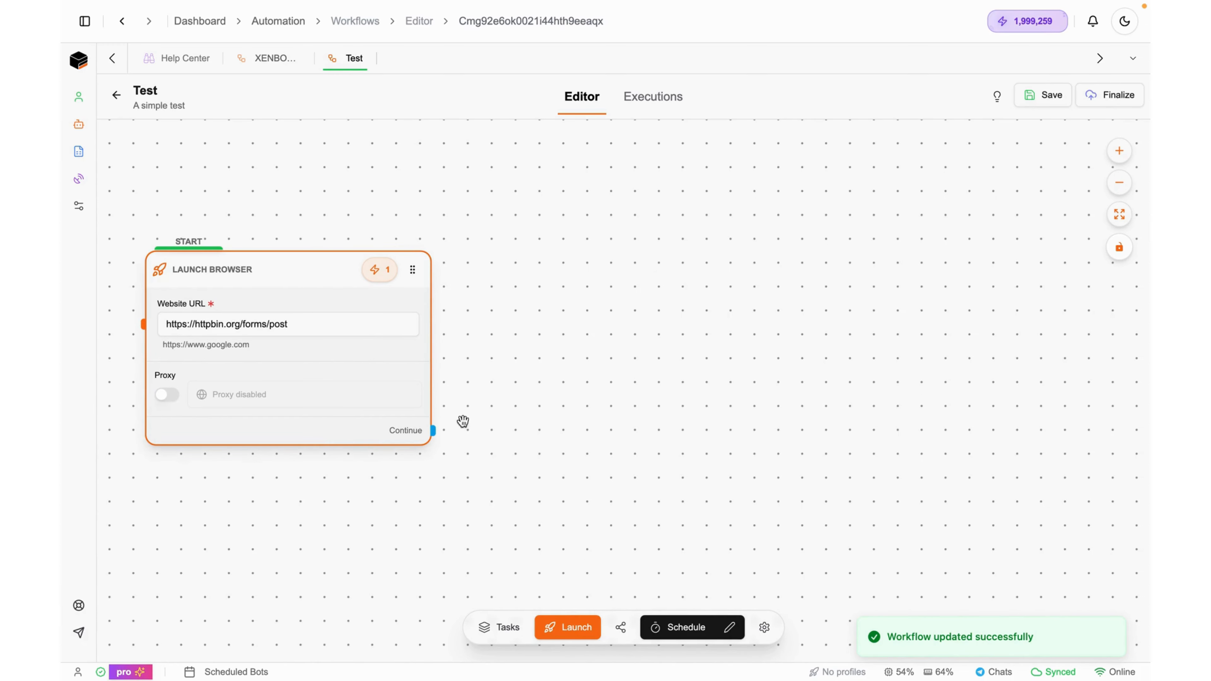
left_click(167, 397)
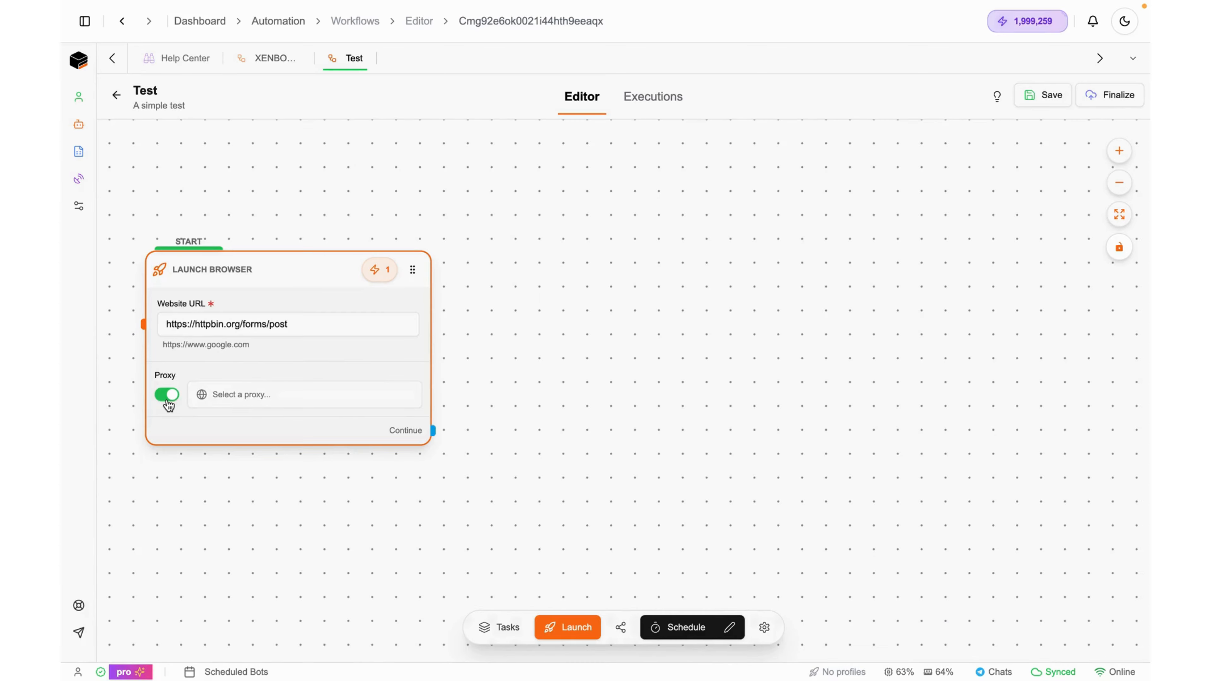
left_click(251, 400)
scroll(310, 556, "down", 3)
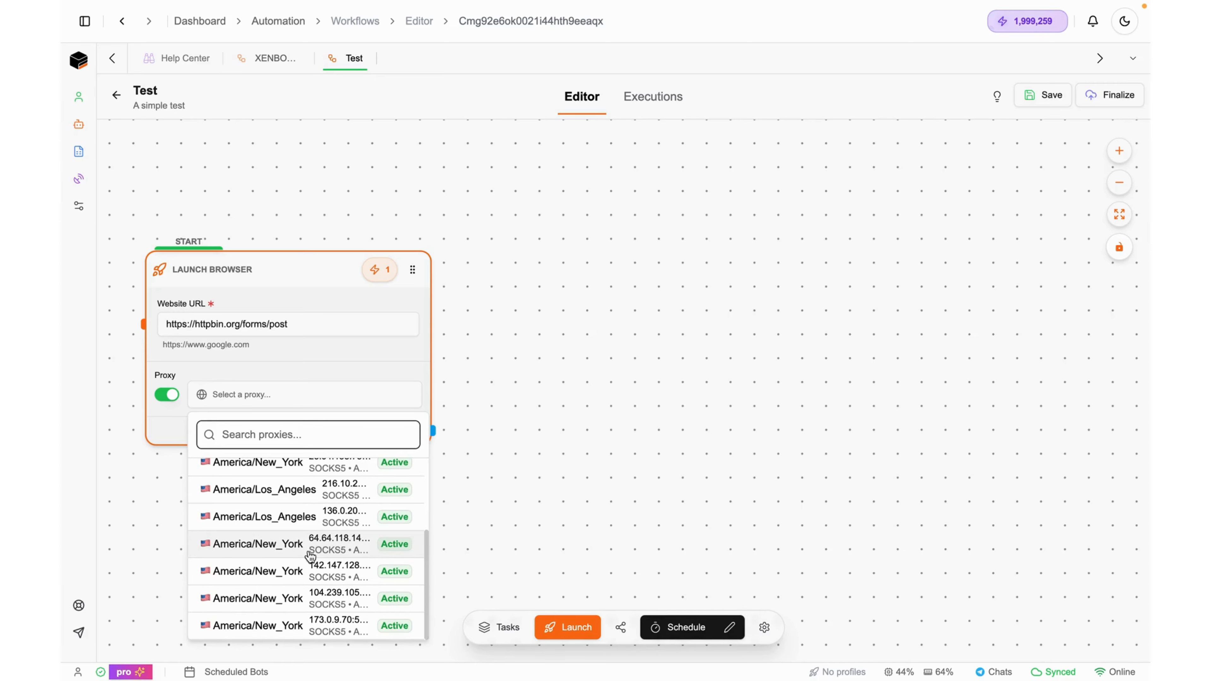
scroll(298, 520, "up", 5)
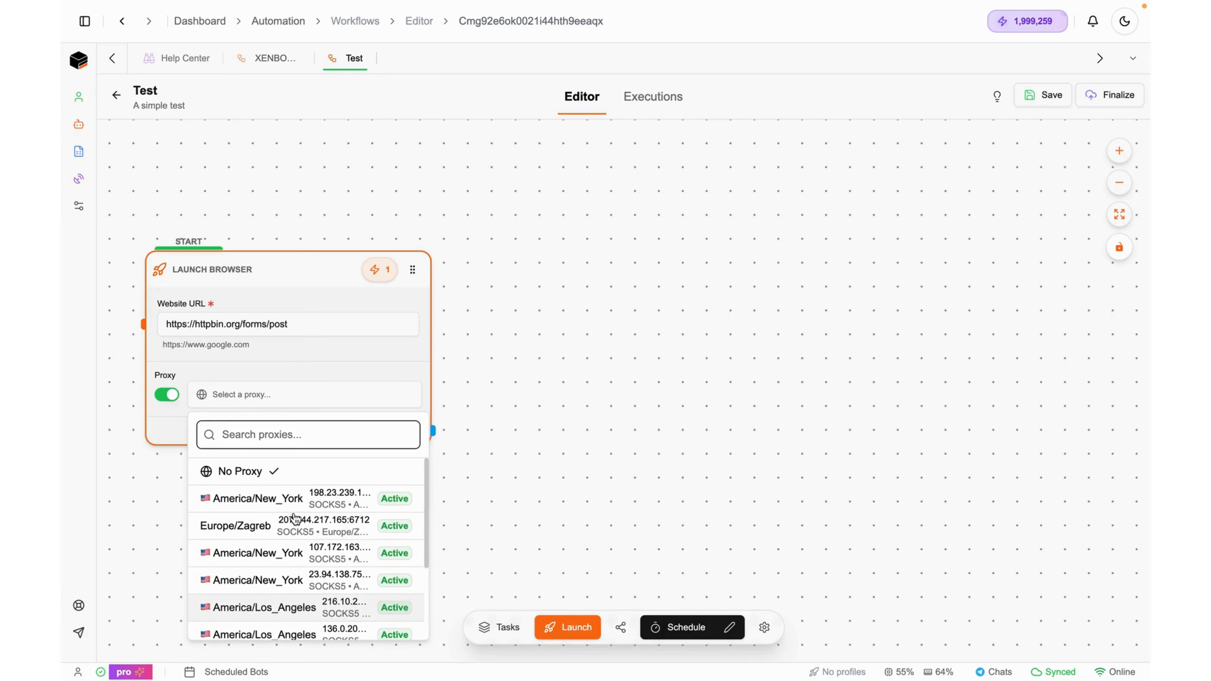
left_click(173, 396)
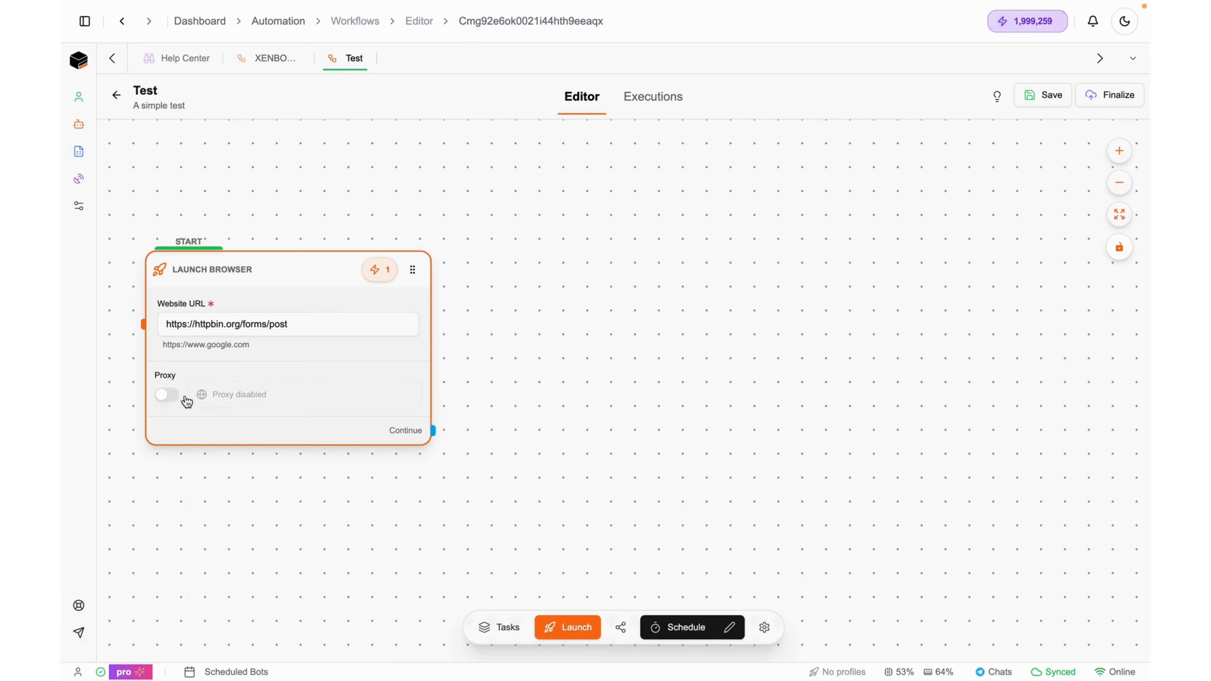
Drag a Fill Input task from the Tasks list's User interactions onto the canvas
left_click(496, 628)
scroll(317, 386, "down", 8)
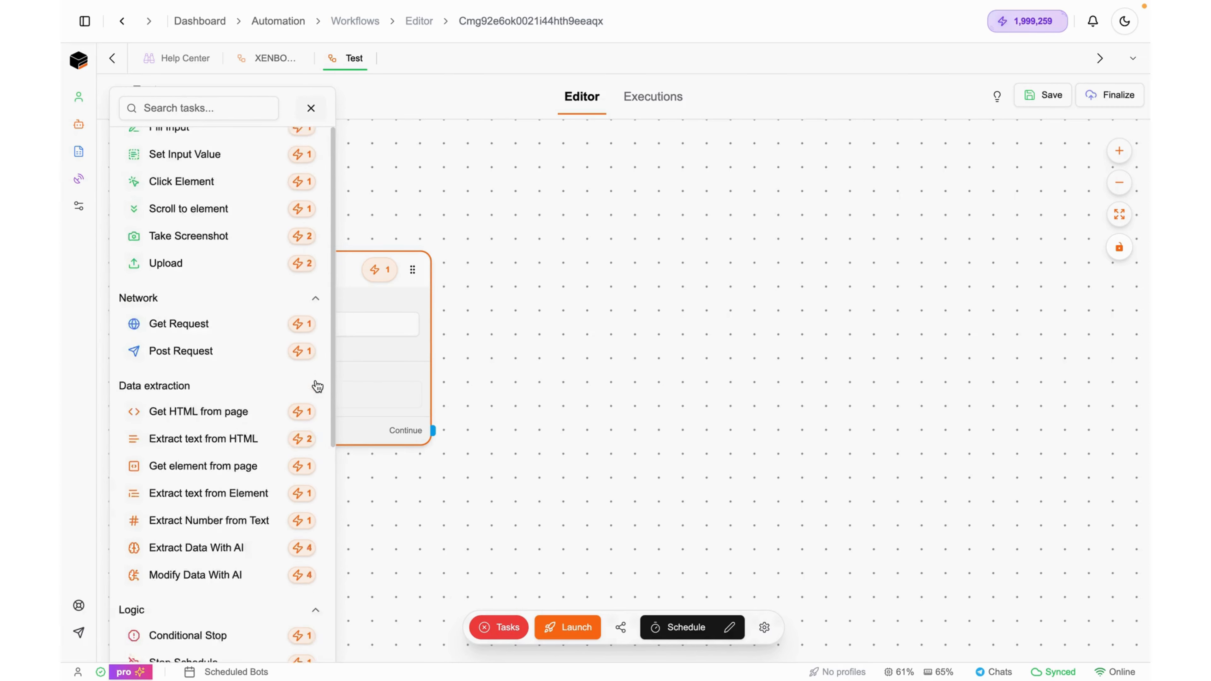
scroll(317, 385, "up", 8)
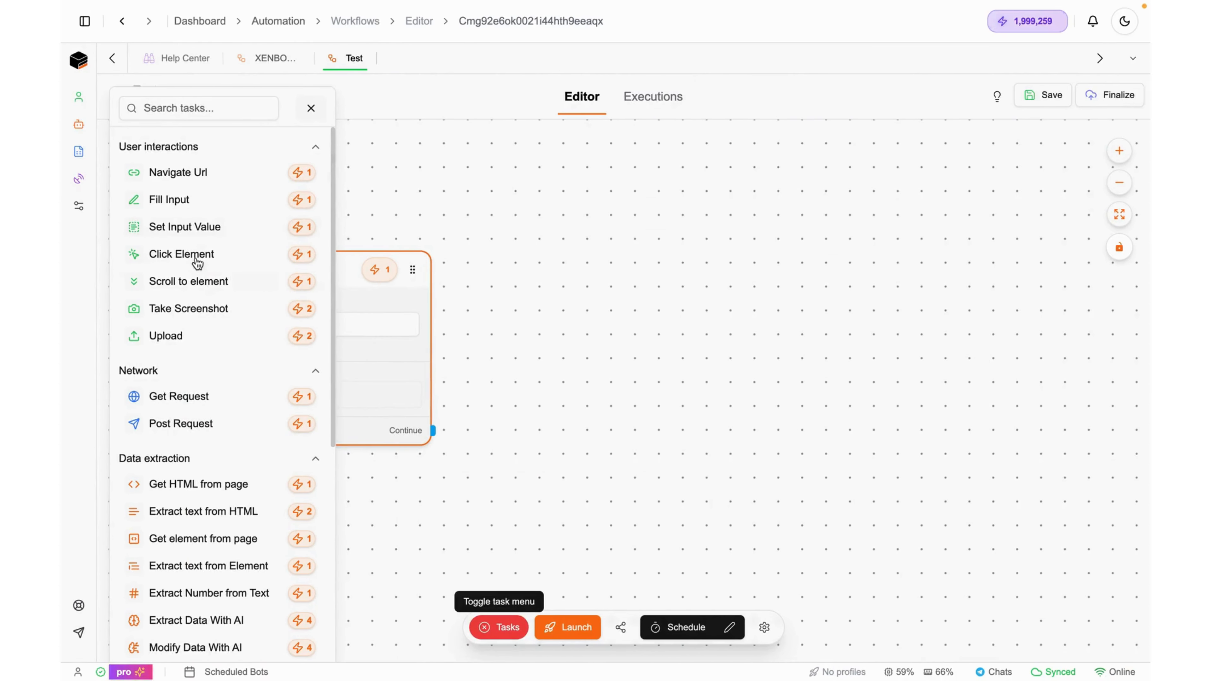
mouse_move(195, 257)
left_mouse_down()
mouse_move(321, 279)
mouse_move(190, 257)
left_mouse_up()
scroll(209, 339, "down", 2)
scroll(209, 338, "up", 2)
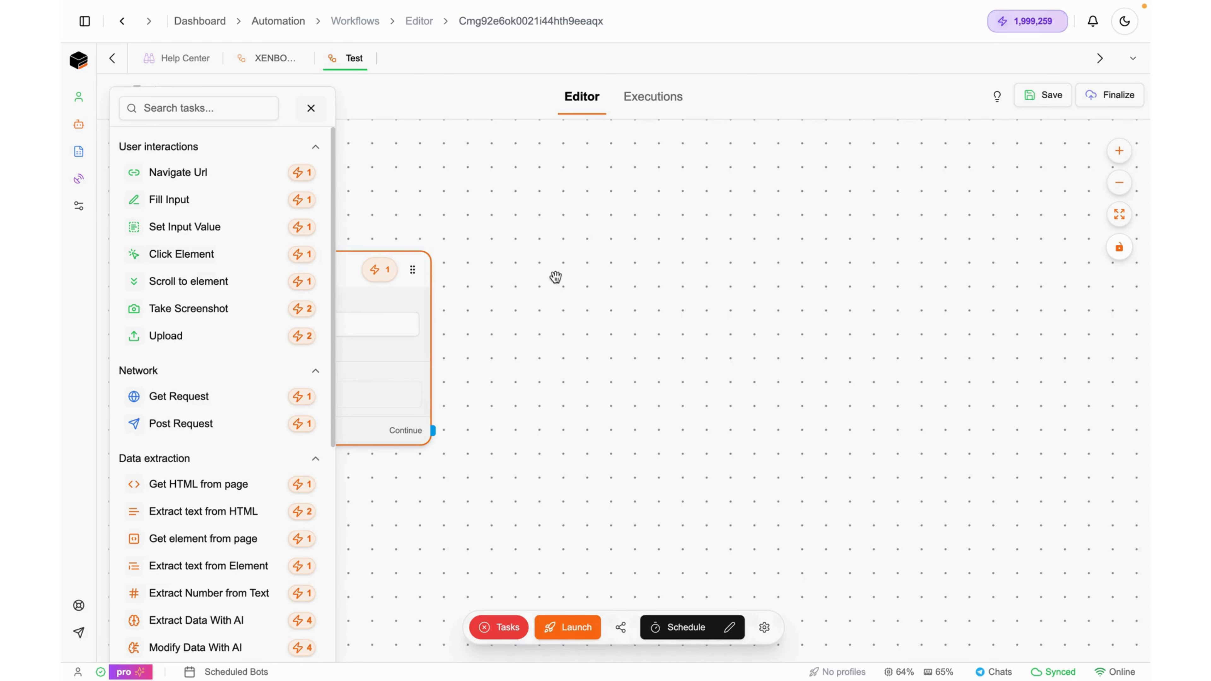
left_click_drag(185, 199, 588, 243)
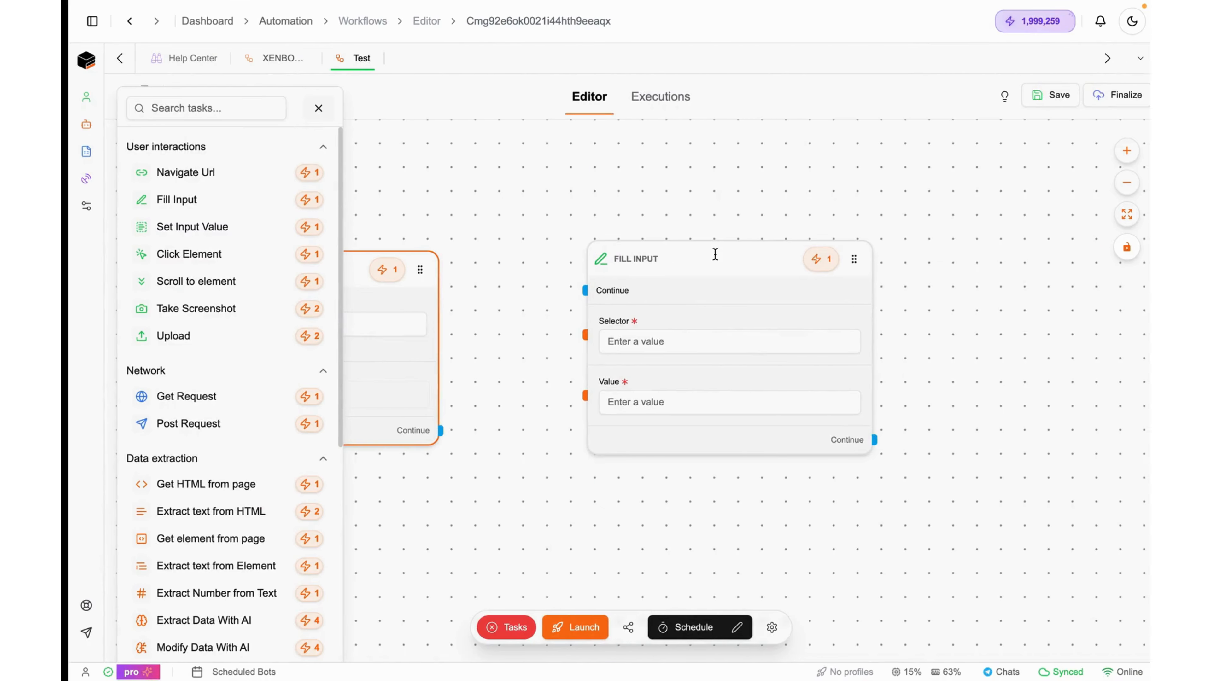
Duplicate the Fill Input node and stack the copies vertically beneath it
left_click(831, 231)
left_click_drag(936, 281, 829, 11)
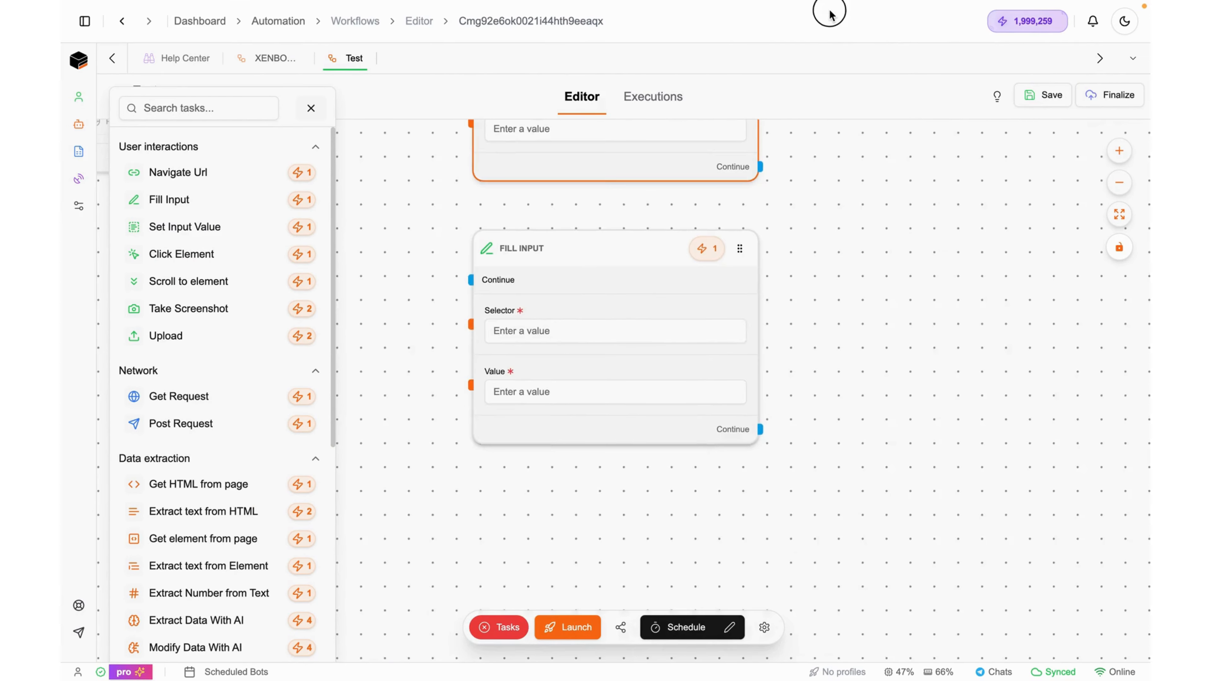
scroll(765, 332, "down", 10)
left_click_drag(760, 324, 762, 380)
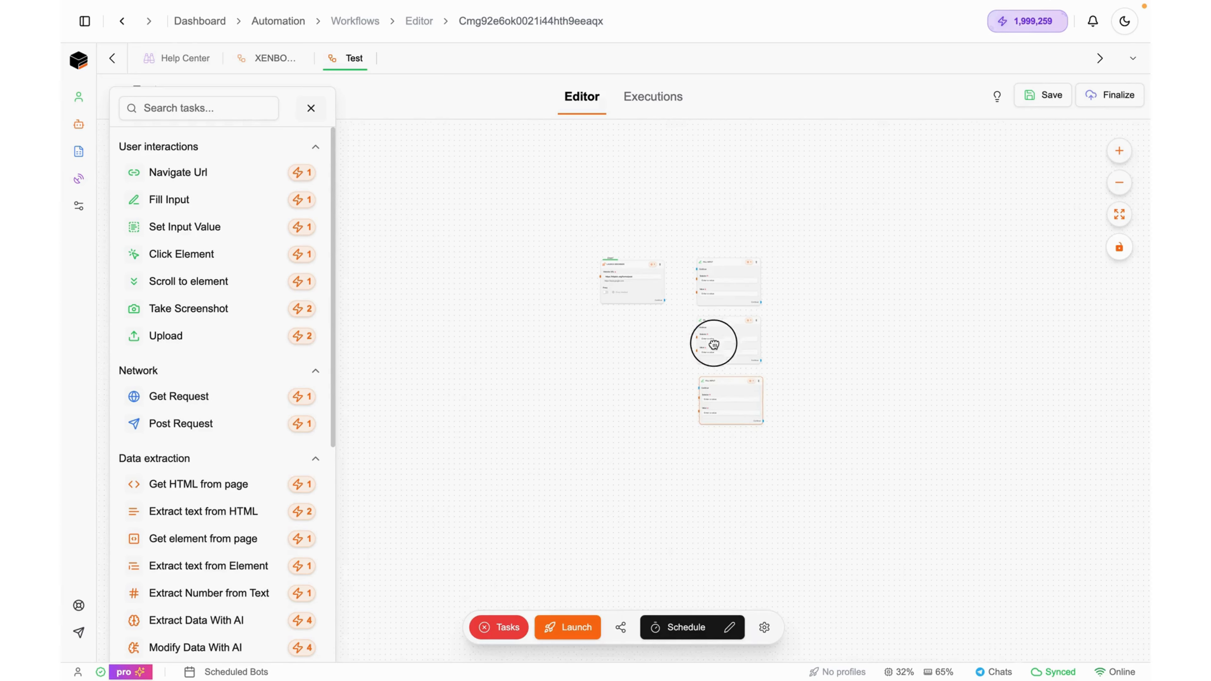
scroll(710, 344, "up", 5)
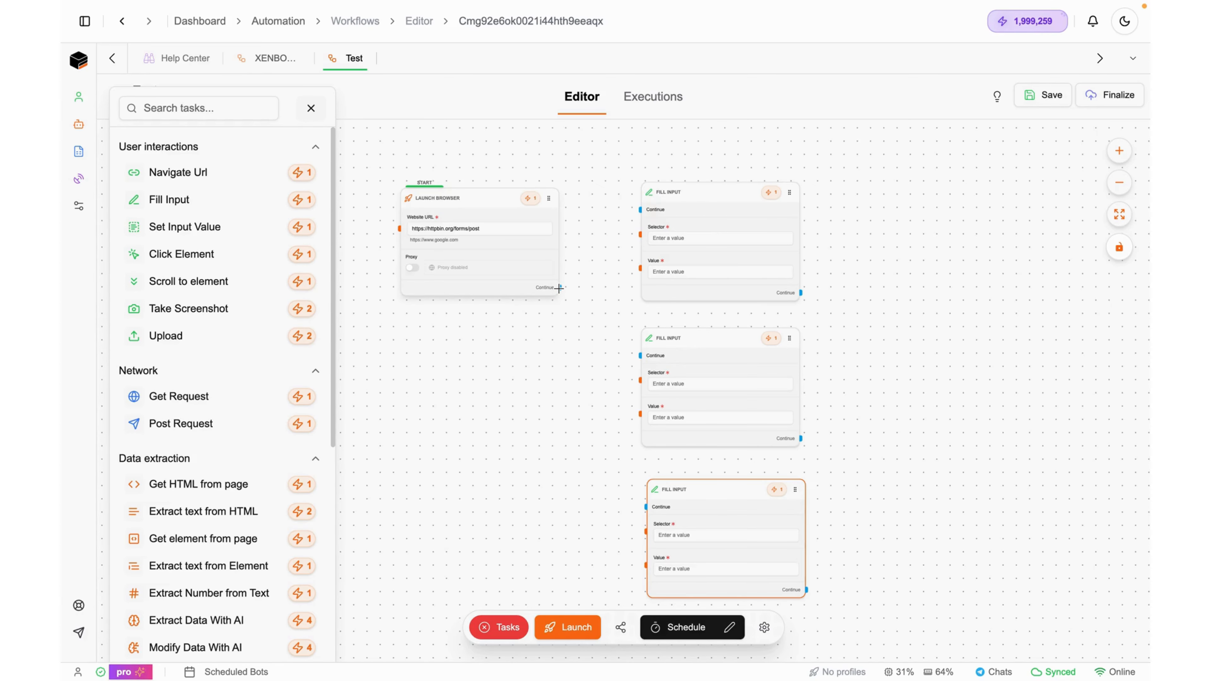
Chain Launch Browser to the three Fill Input nodes in turn via their Continue handles
left_click_drag(559, 288, 640, 208)
left_click_drag(801, 292, 640, 356)
left_click_drag(800, 438, 646, 507)
left_click_drag(883, 357, 865, 408)
left_click(730, 297)
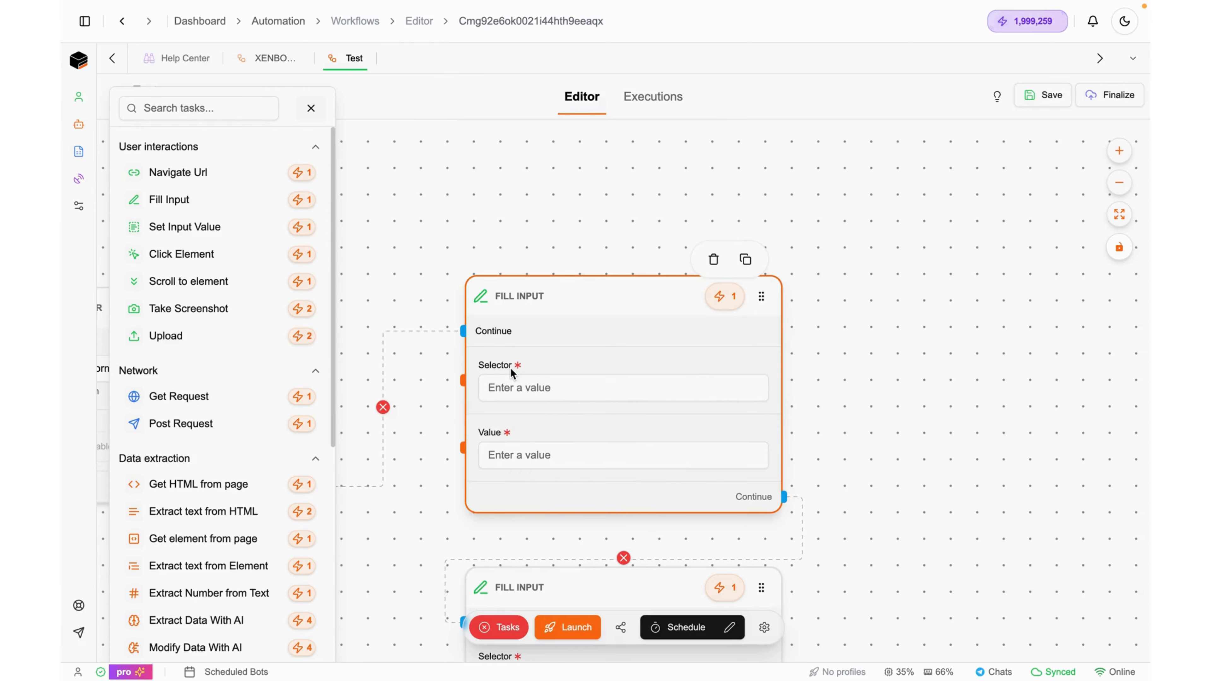
Copy the Customer name input's CSS selector from Chrome DevTools
left_click(529, 387)
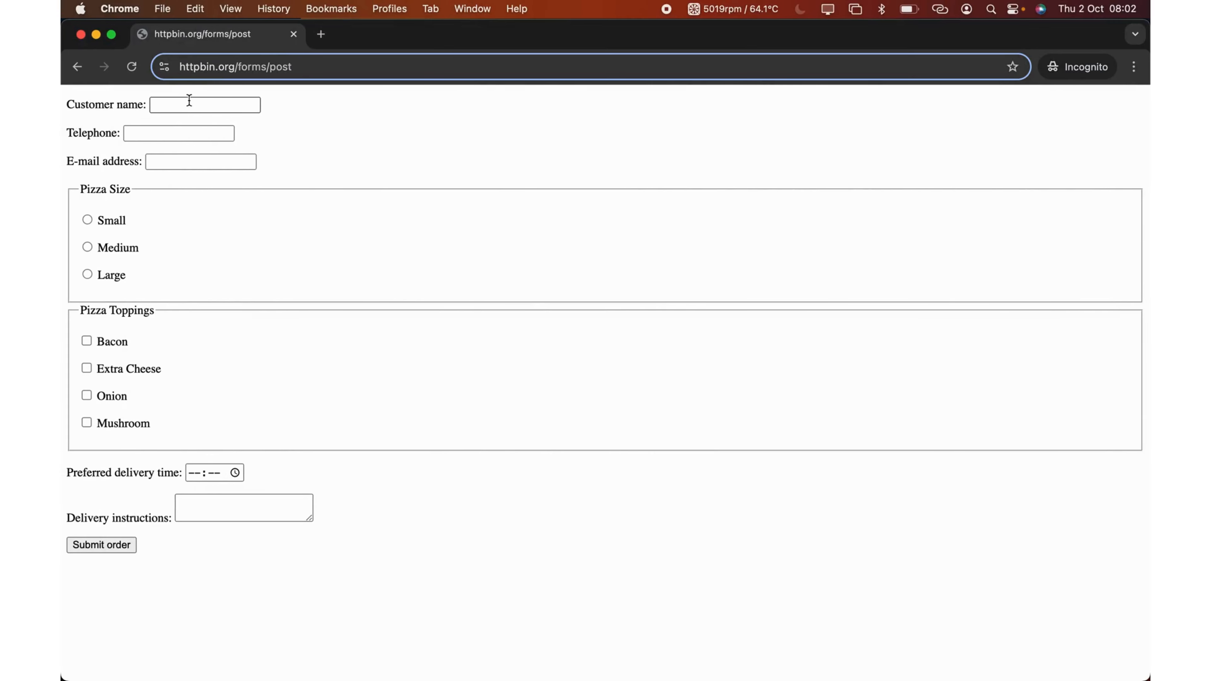
right_click(189, 105)
left_click(234, 356)
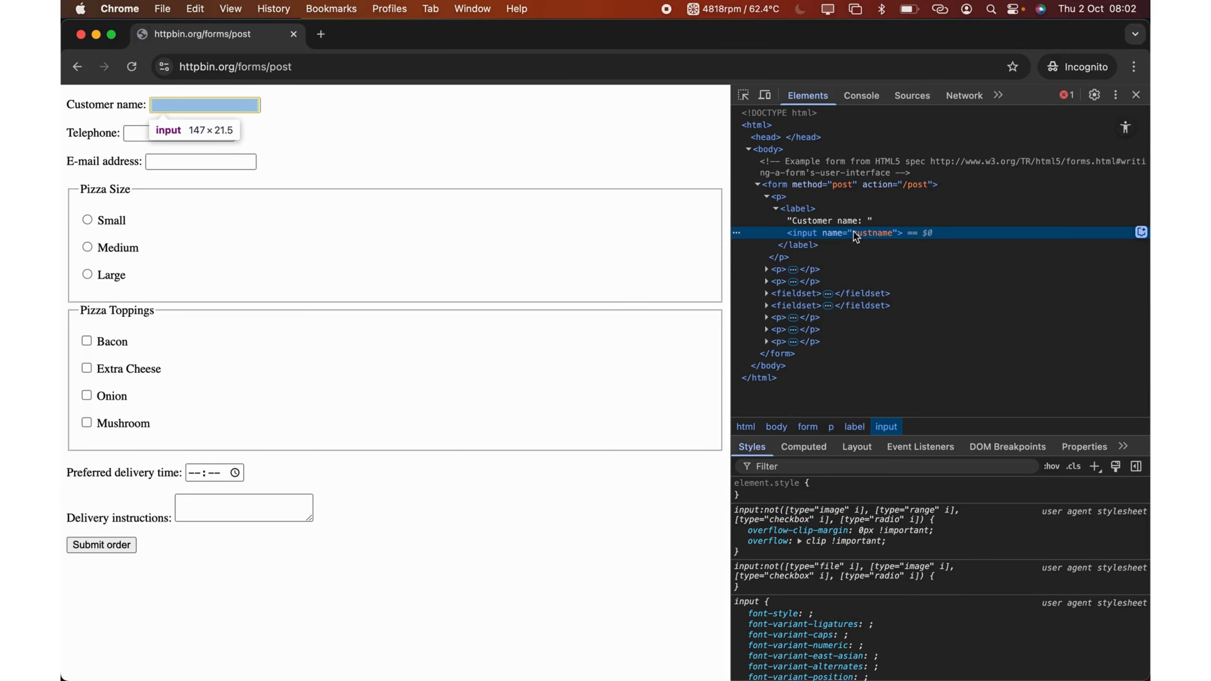
right_click(837, 230)
mouse_move(968, 349)
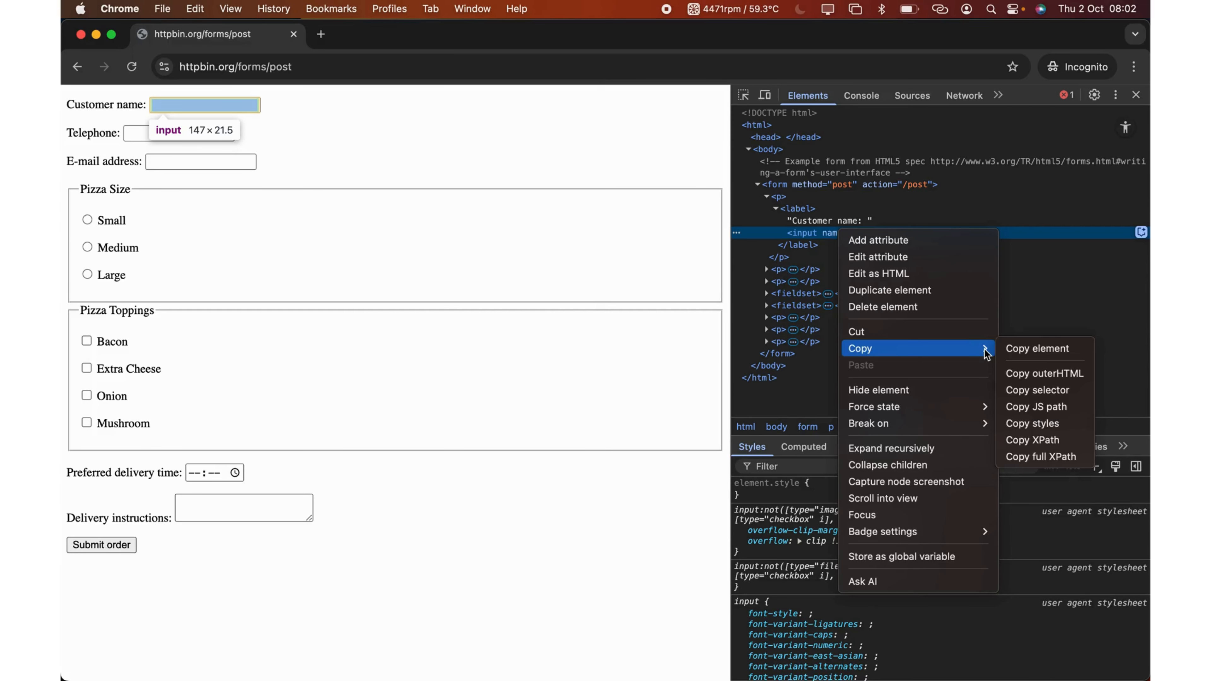
left_click(1041, 390)
Paste body > form > p:nth-child(1) > label > input into the first Fill Input's Selector
key("ctrl+Right")
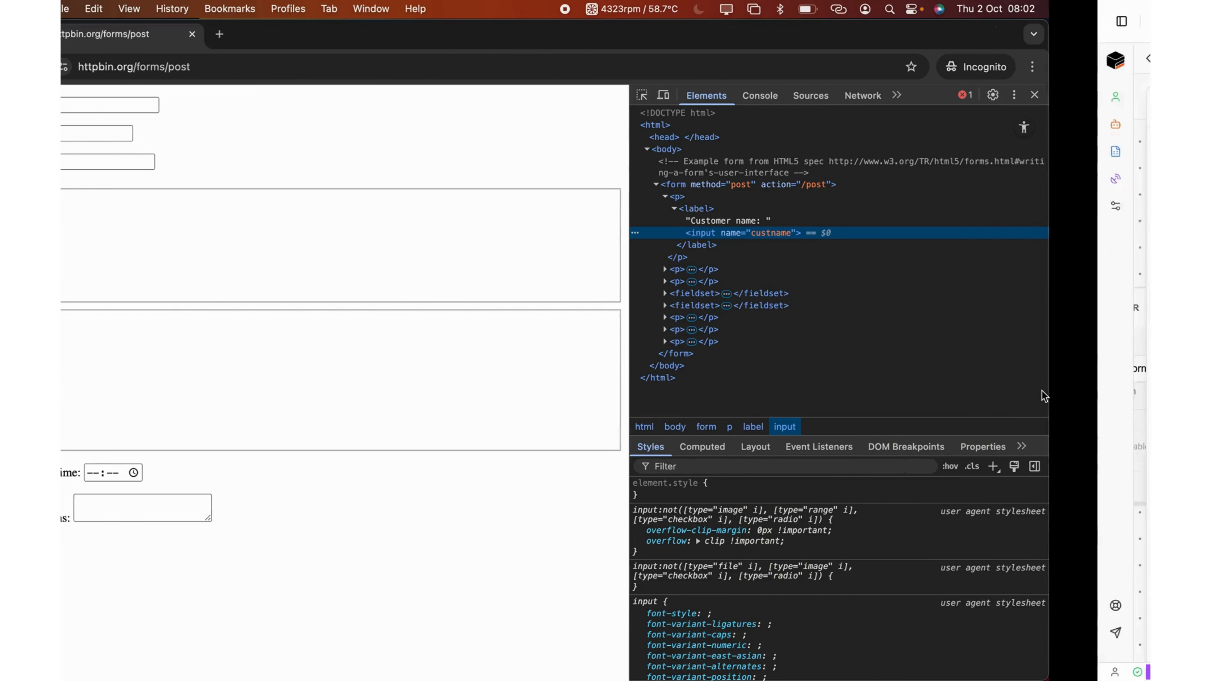
left_click(622, 391)
type("body > form > p:nth-child(1) > label > input")
left_click(582, 459)
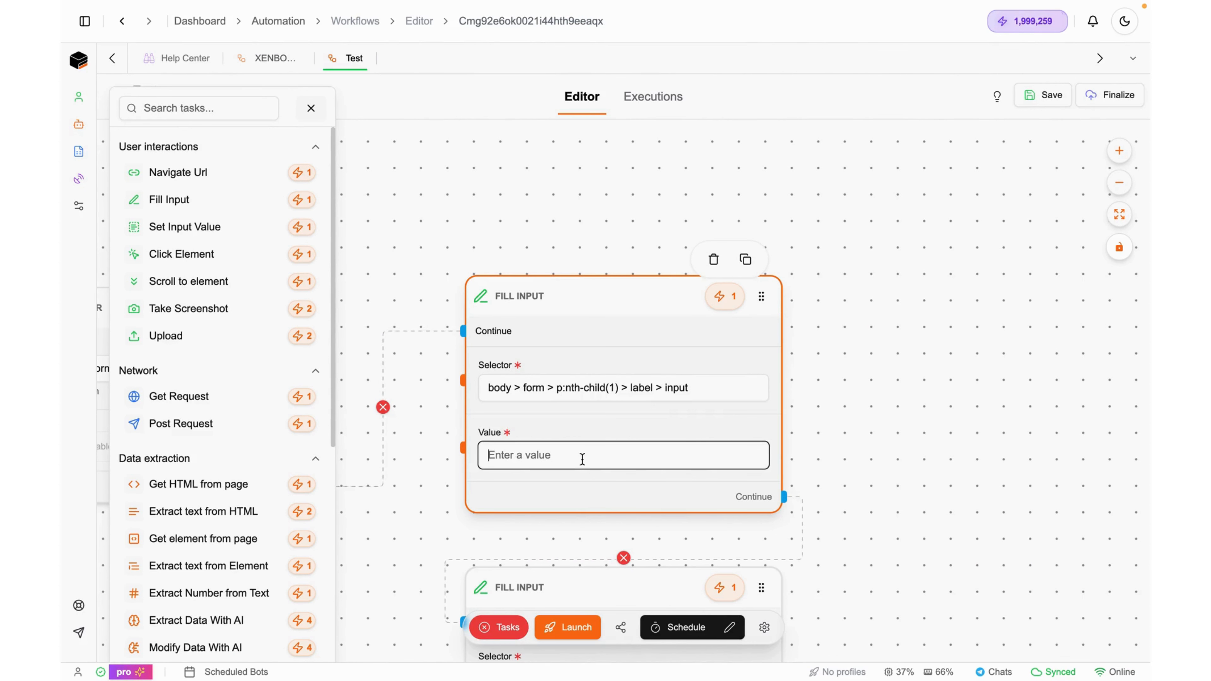
Enter John Doe as the first Fill Input's Value and scroll to the second node
key("ctrl+Left")
key("ctrl+Right")
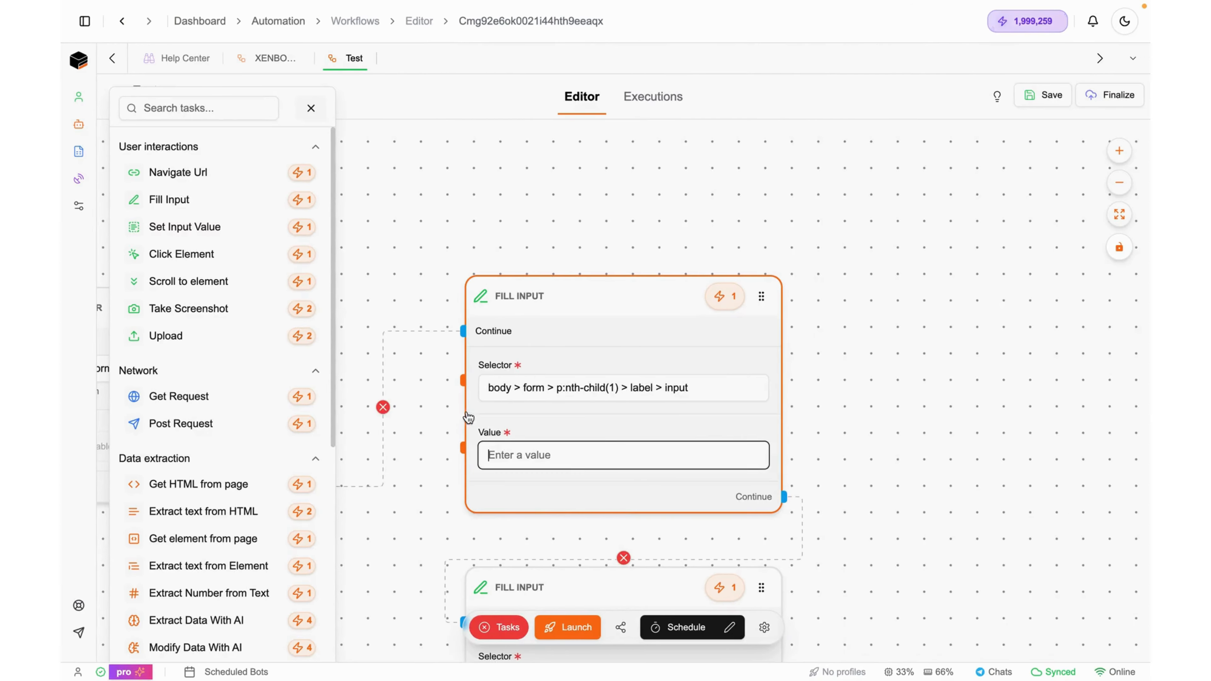
type("John Doe")
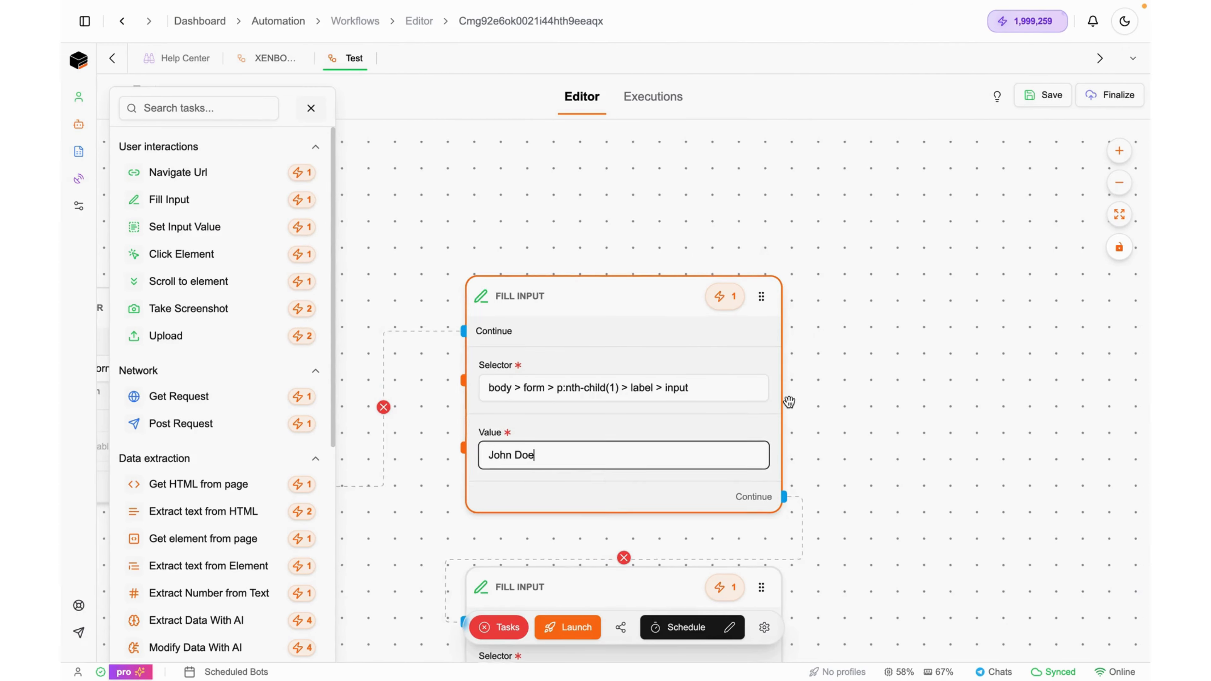
left_click(840, 330)
scroll(837, 286, "down", 5)
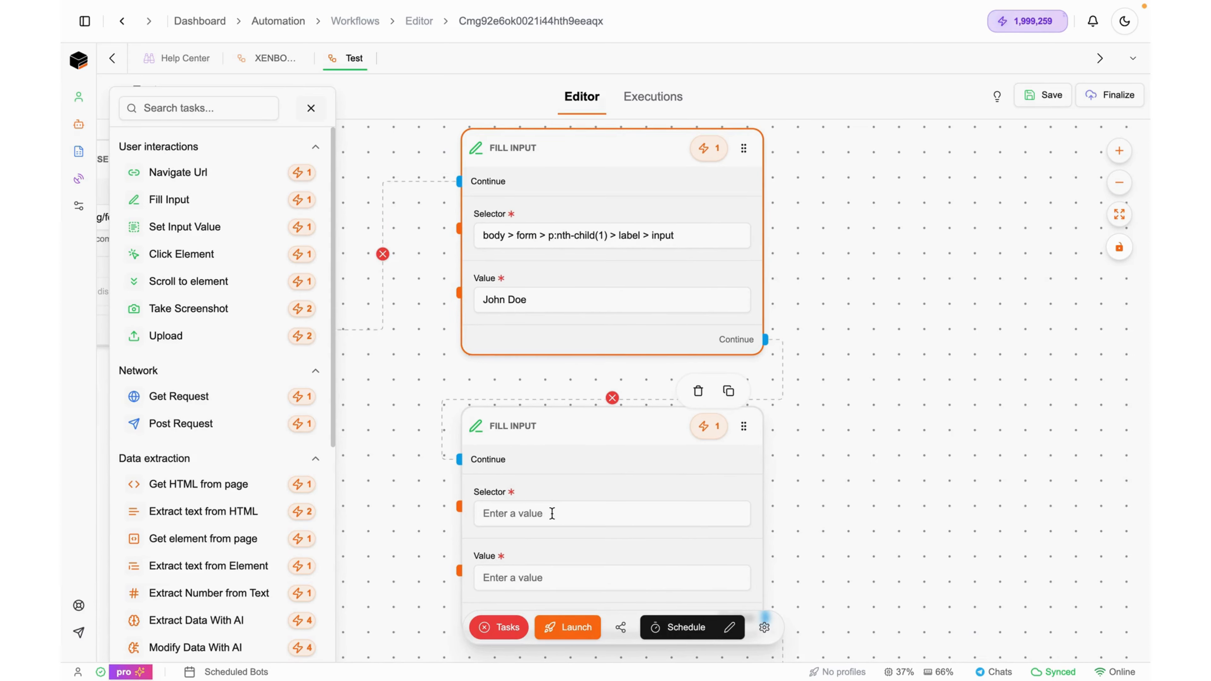
Copy the Telephone input's (custtel) CSS selector from Chrome DevTools for the second Fill Input
left_click(551, 513)
key("ctrl+Left")
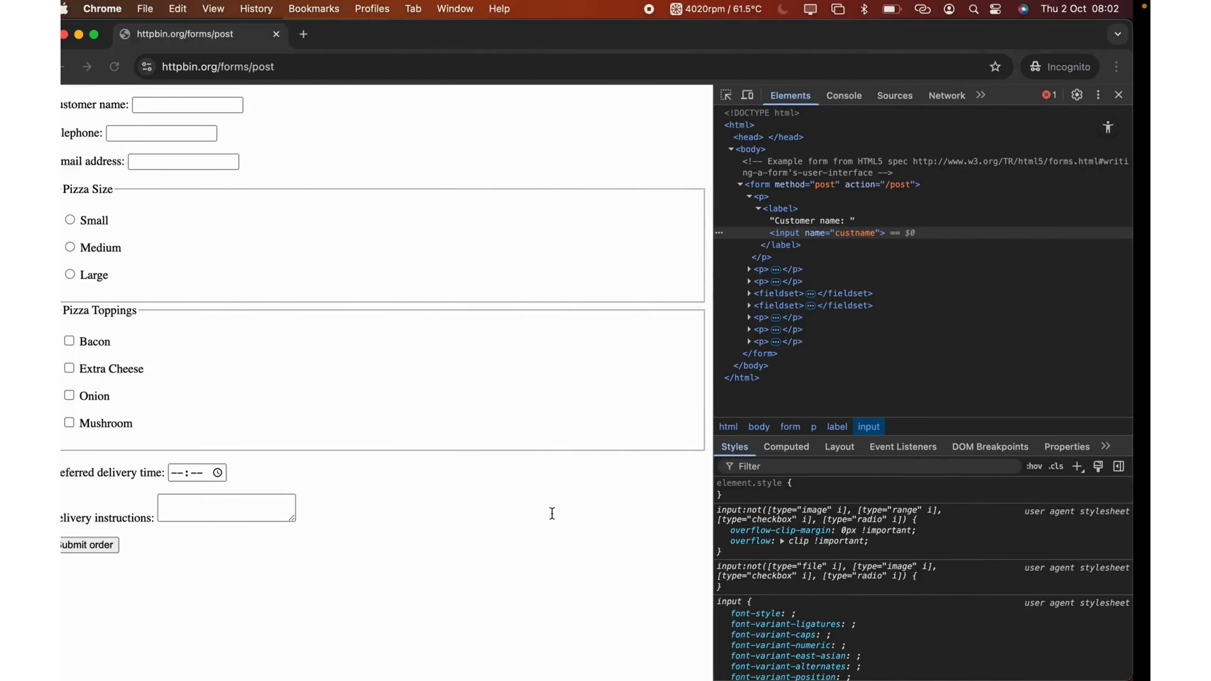
right_click(176, 132)
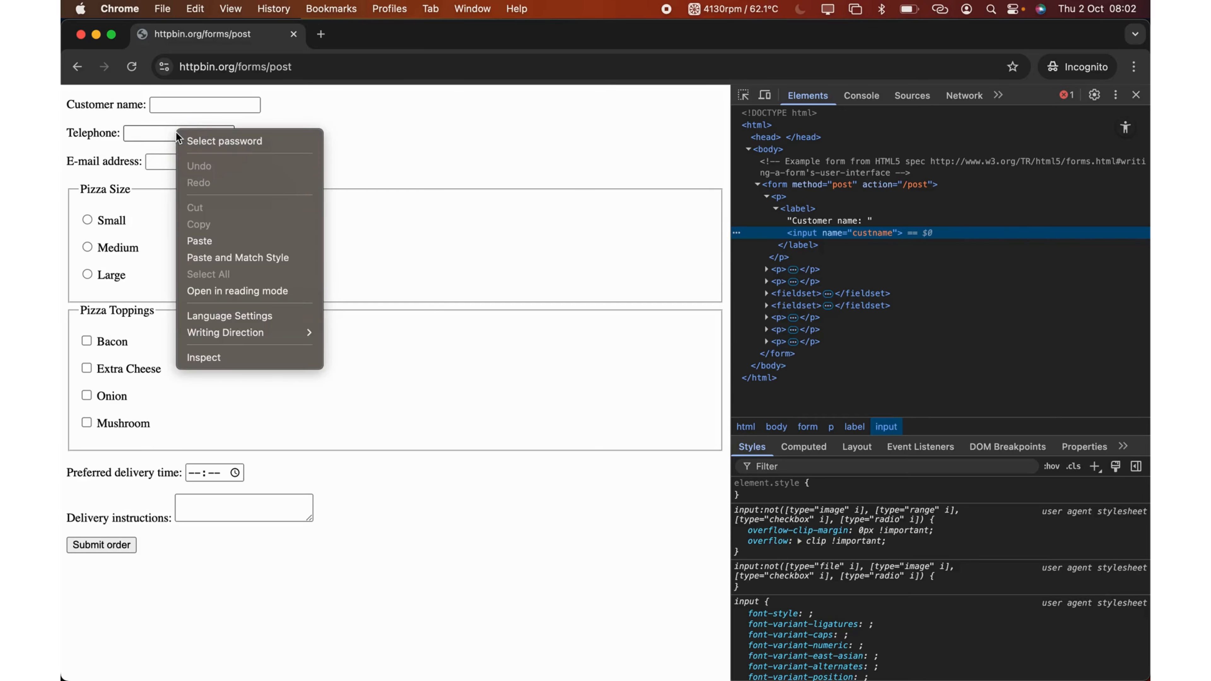
left_click(219, 353)
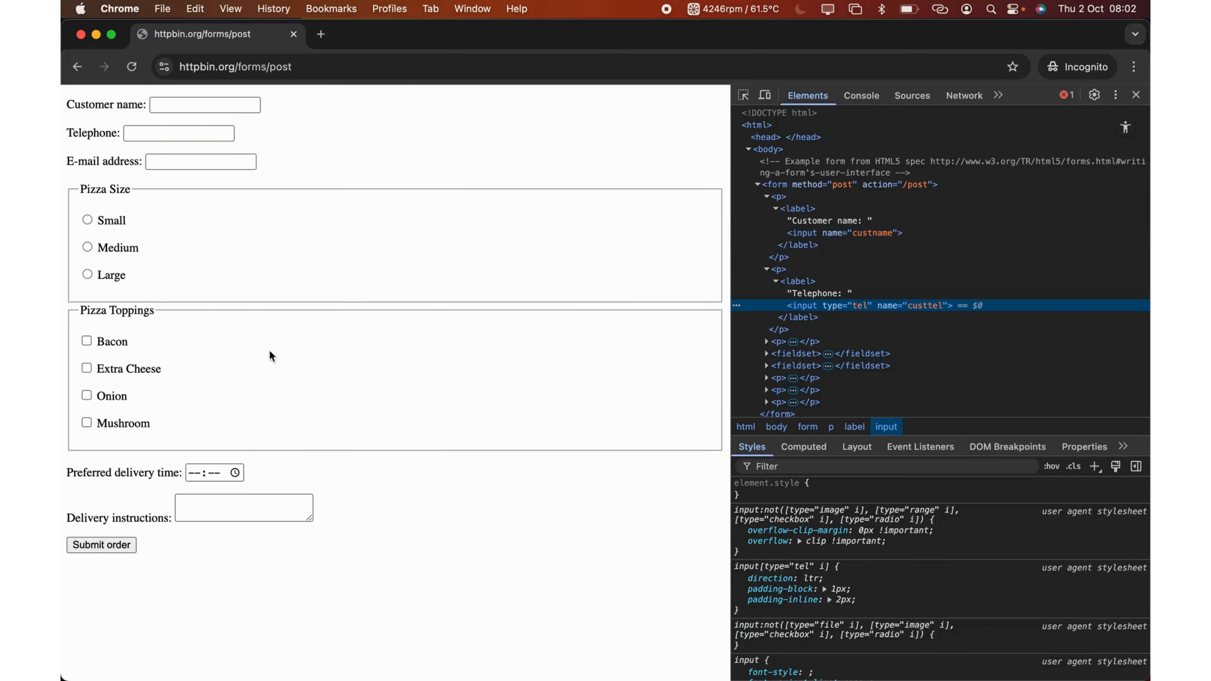
right_click(869, 309)
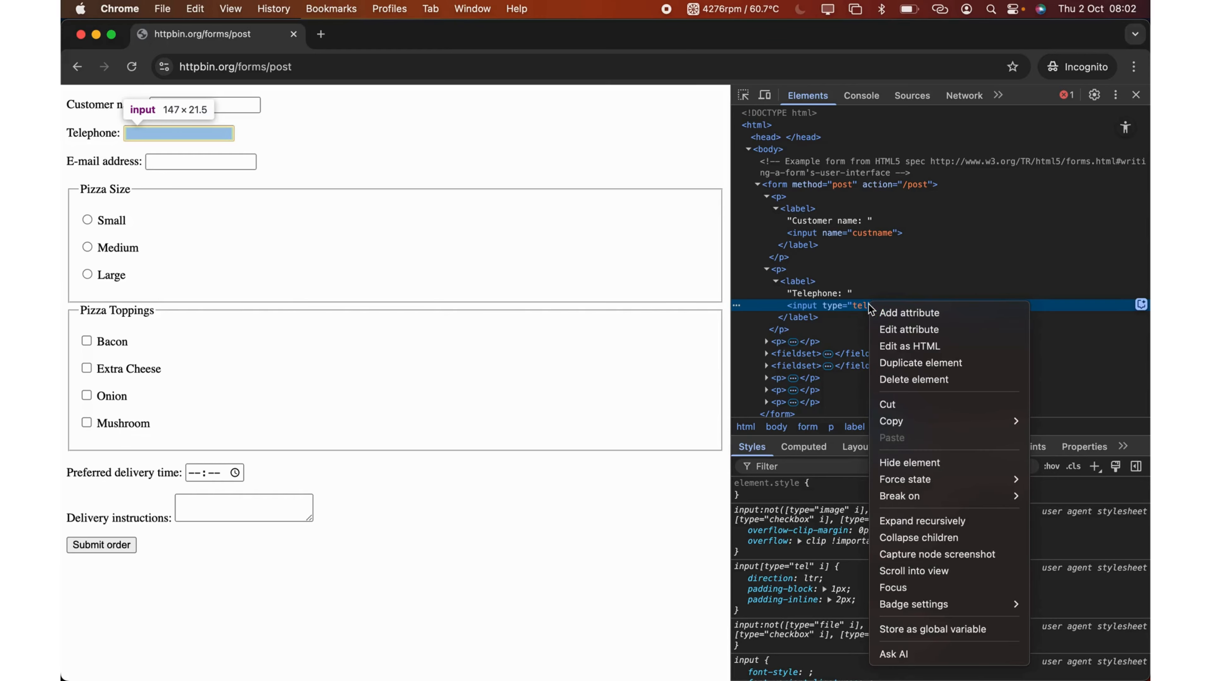
mouse_move(994, 421)
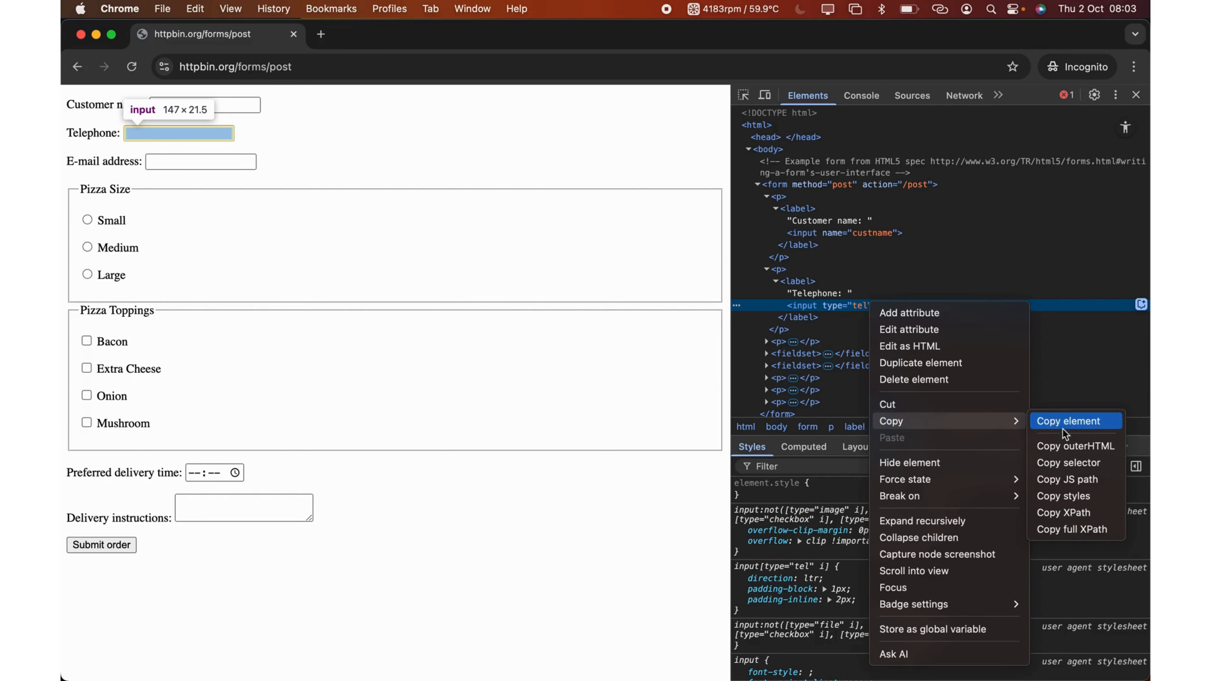
left_click(1070, 461)
key("ctrl+Right")
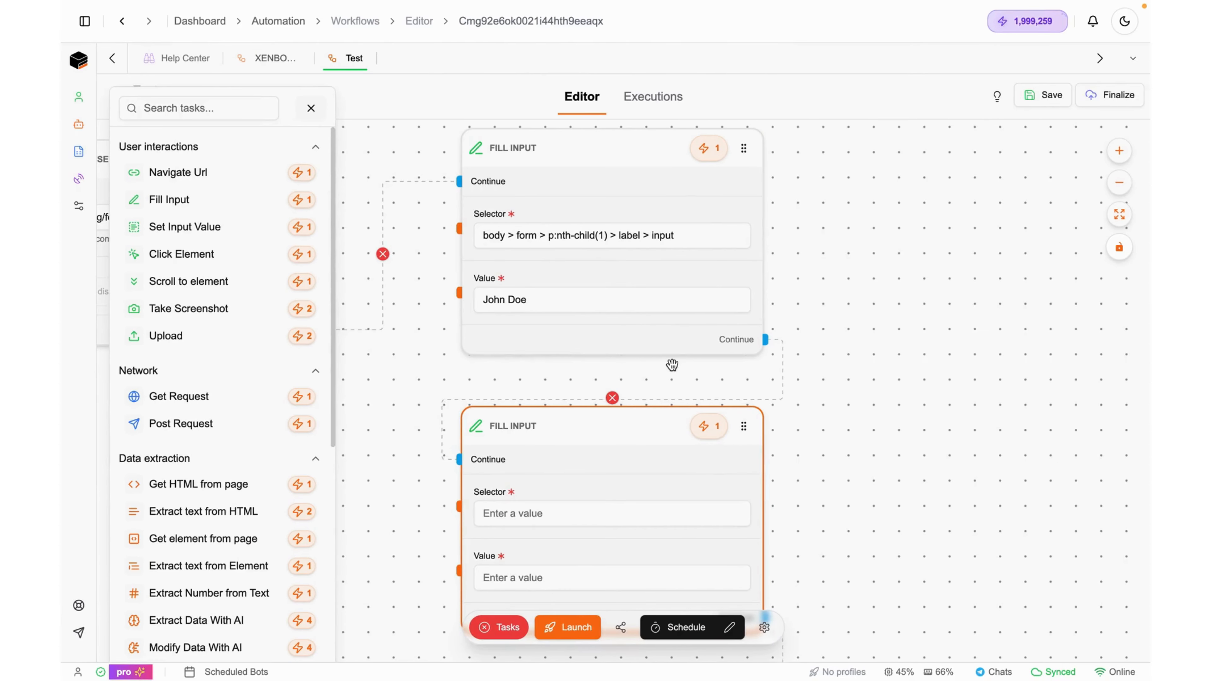
Give the second Fill Input the selector body > form > p:nth-child(2) > label > input[type=tel] and Value 12345678
key("ctrl+v")
scroll(819, 465, "down", 3)
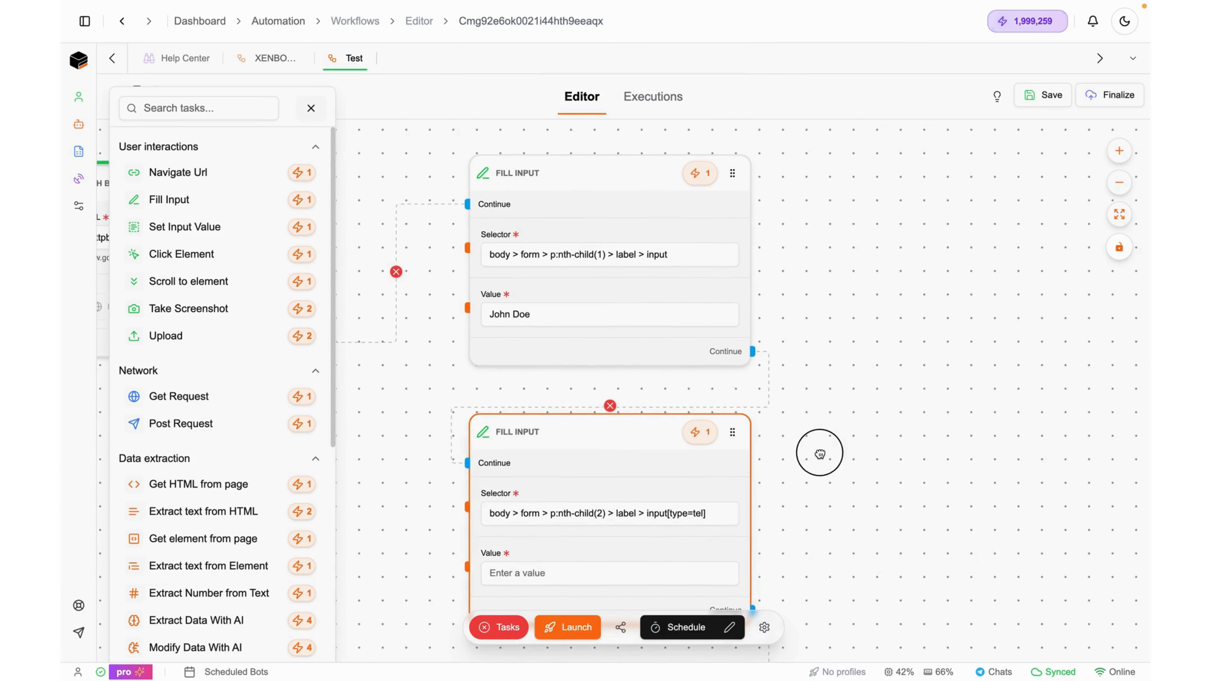
left_click(579, 435)
key("ctrl+Left")
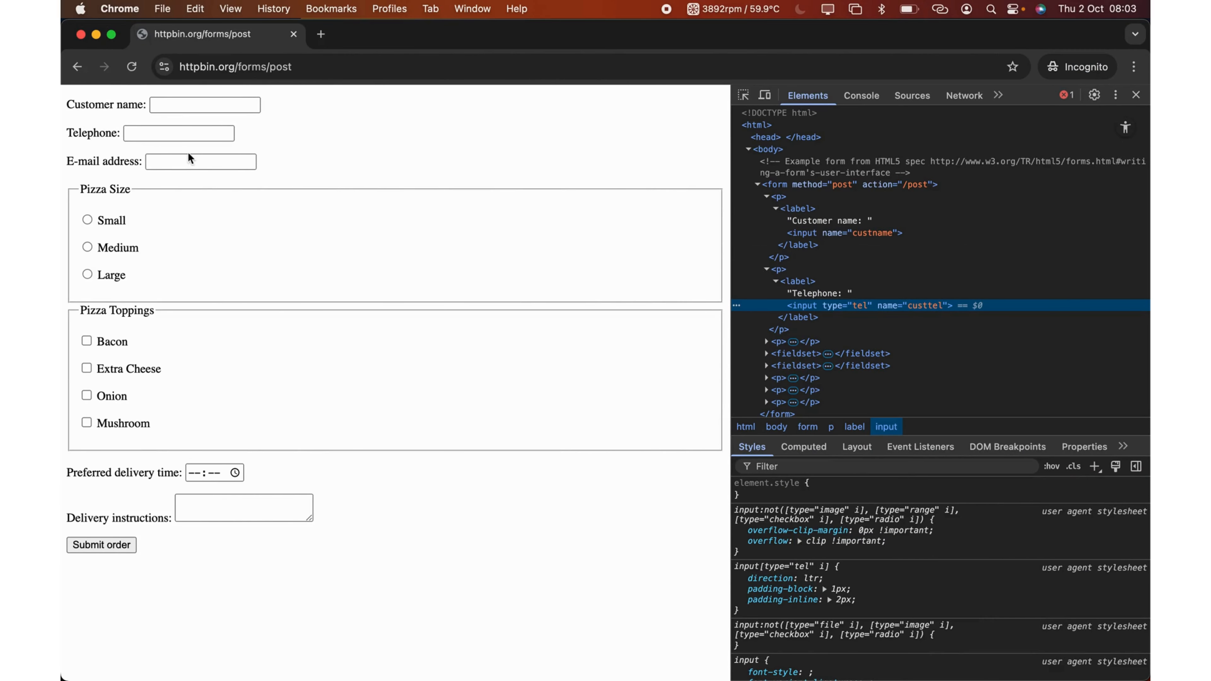
key("ctrl+Right")
left_click(549, 436)
type("12")
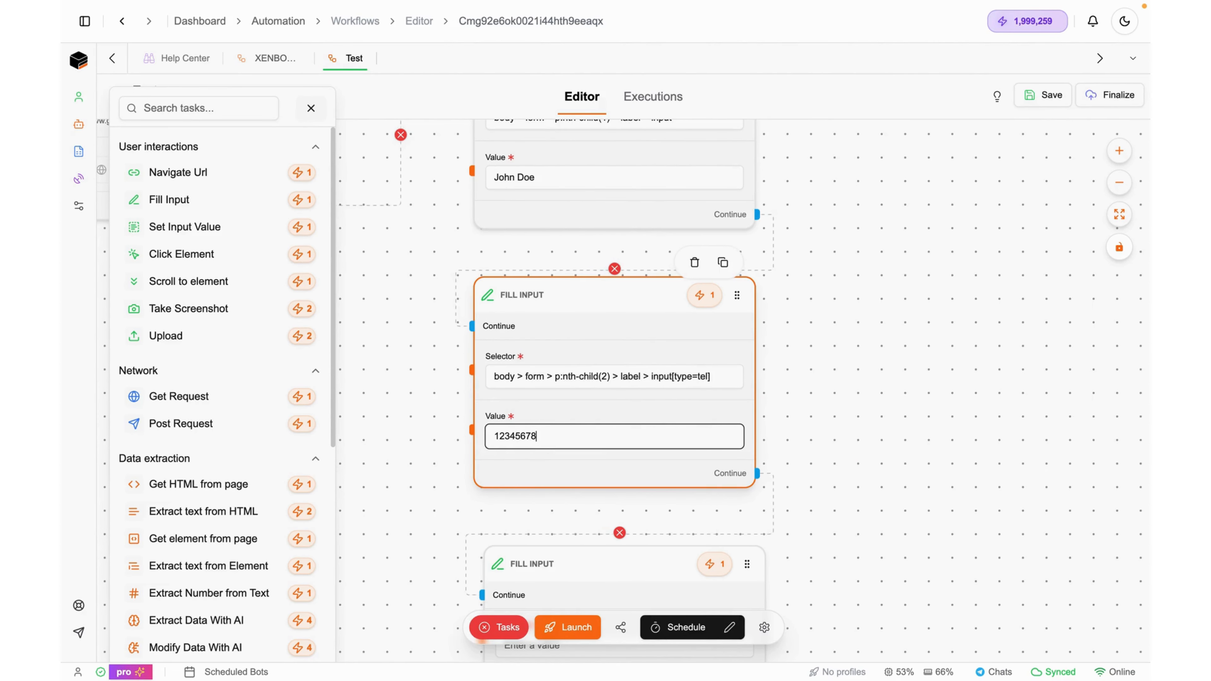
scroll(824, 286, "down", 5)
Copy the E-mail address input's CSS selector from Chrome DevTools for the third Fill Input
key("ctrl+Left")
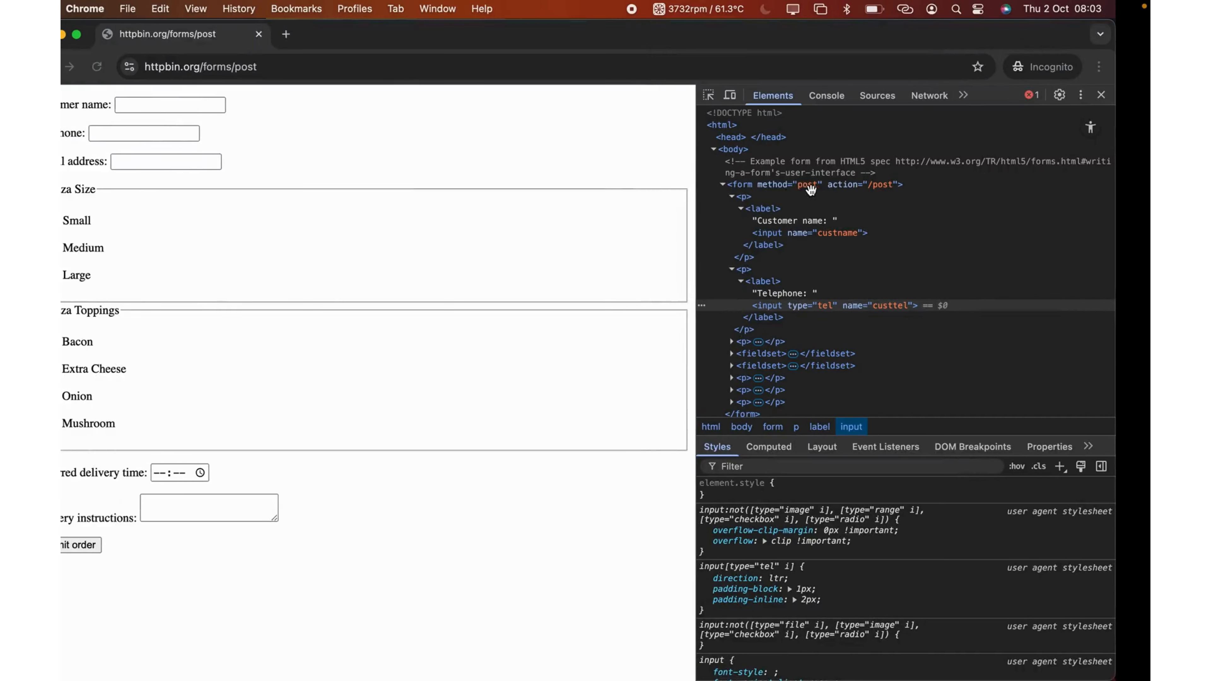
right_click(184, 162)
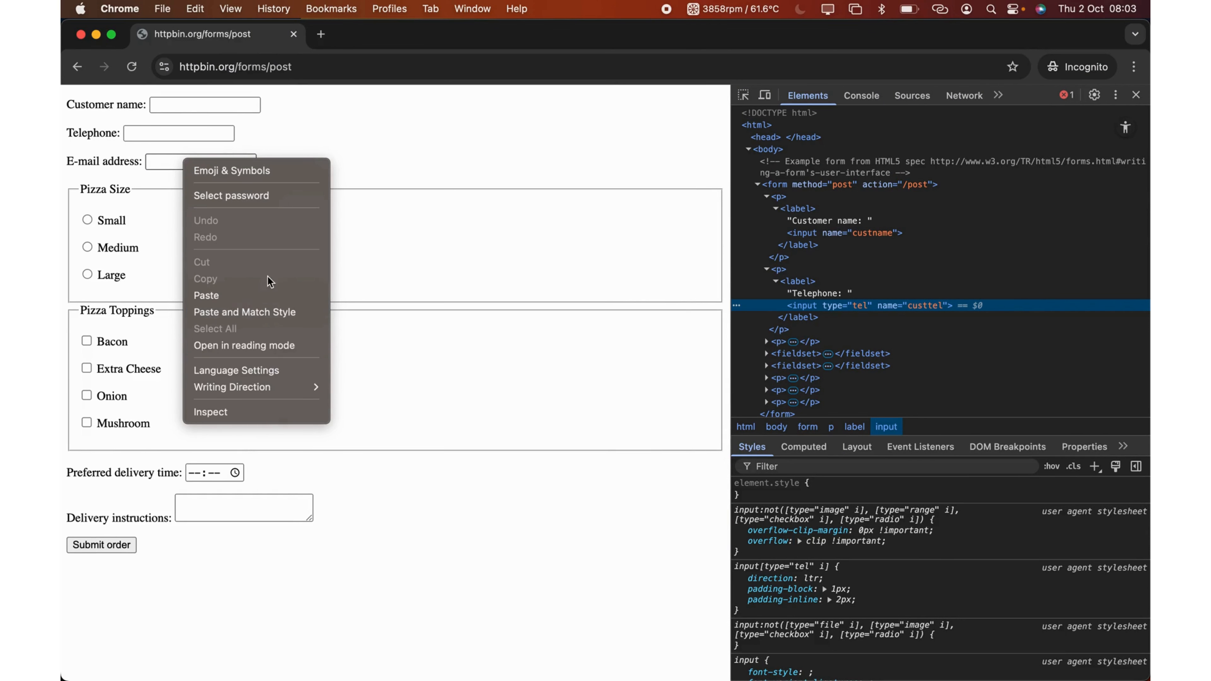
left_click(243, 412)
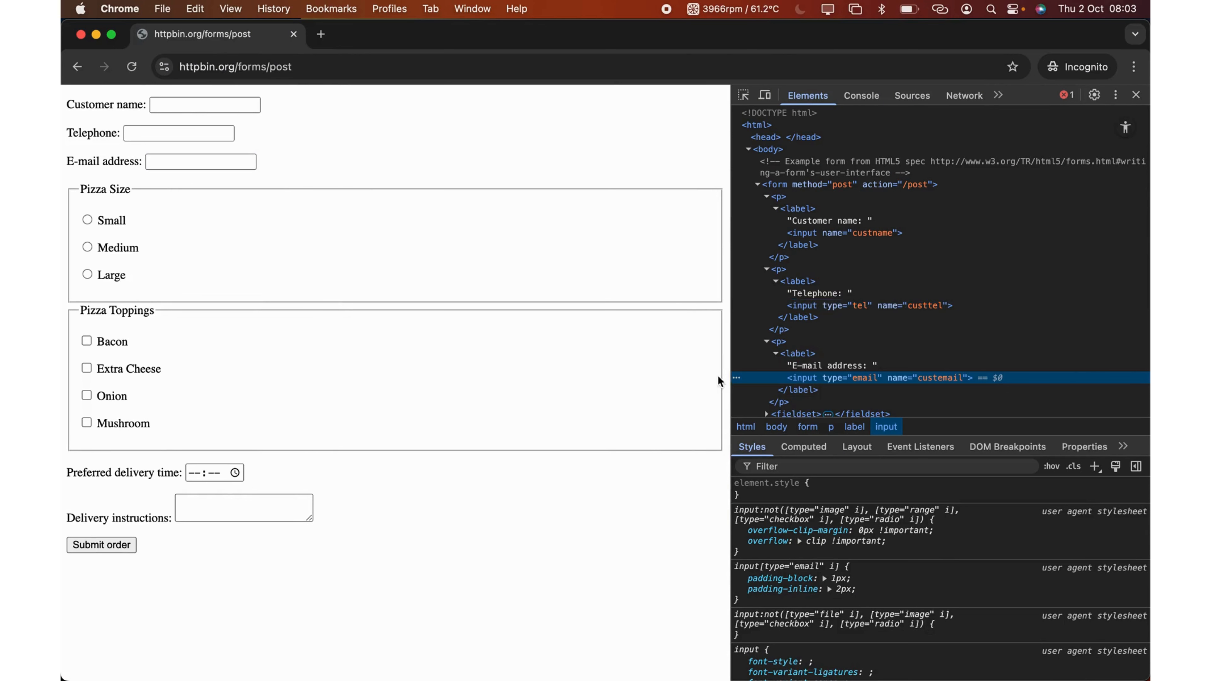
right_click(966, 380)
mouse_move(1072, 429)
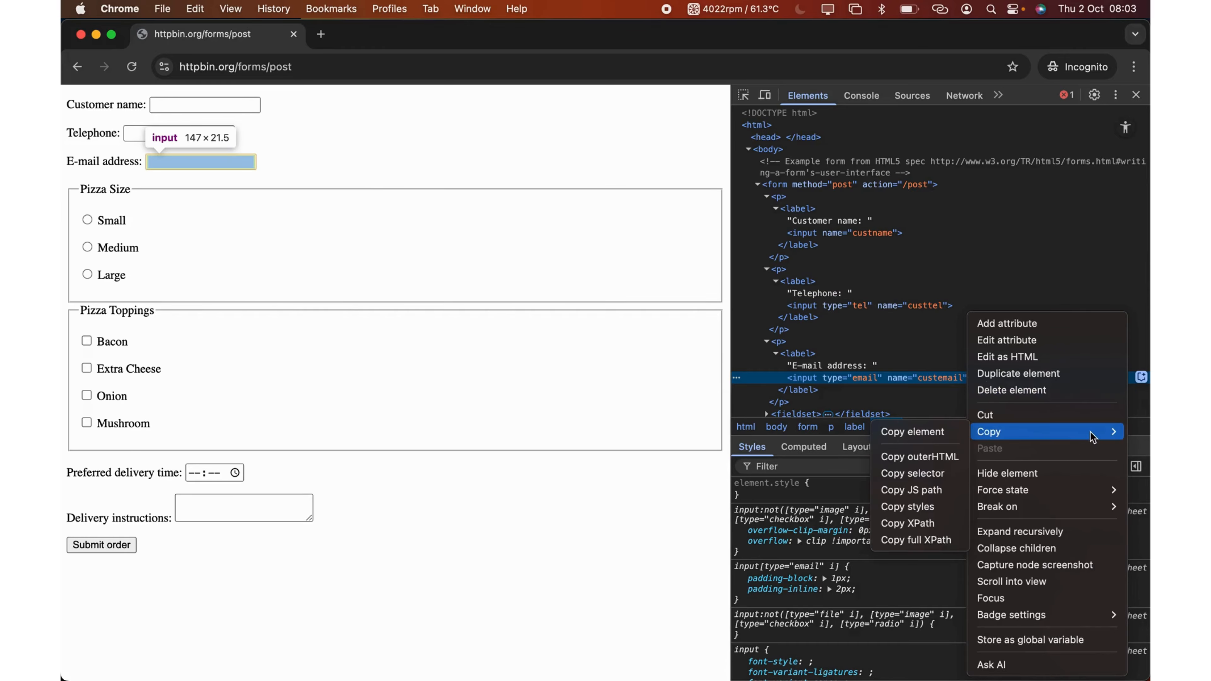
left_click(908, 480)
key("ctrl+Right")
left_click(566, 424)
Paste the email selector into the third Fill Input node and enter a sample e-mail address as its Value
key("super+v")
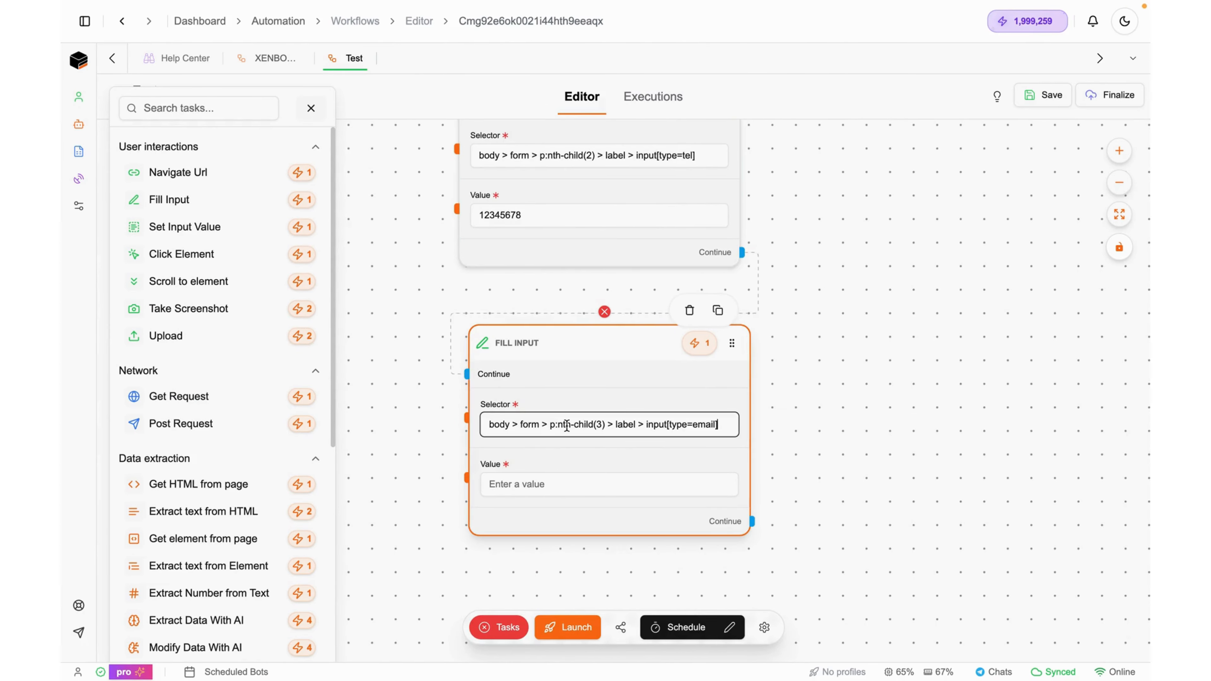
left_click(563, 484)
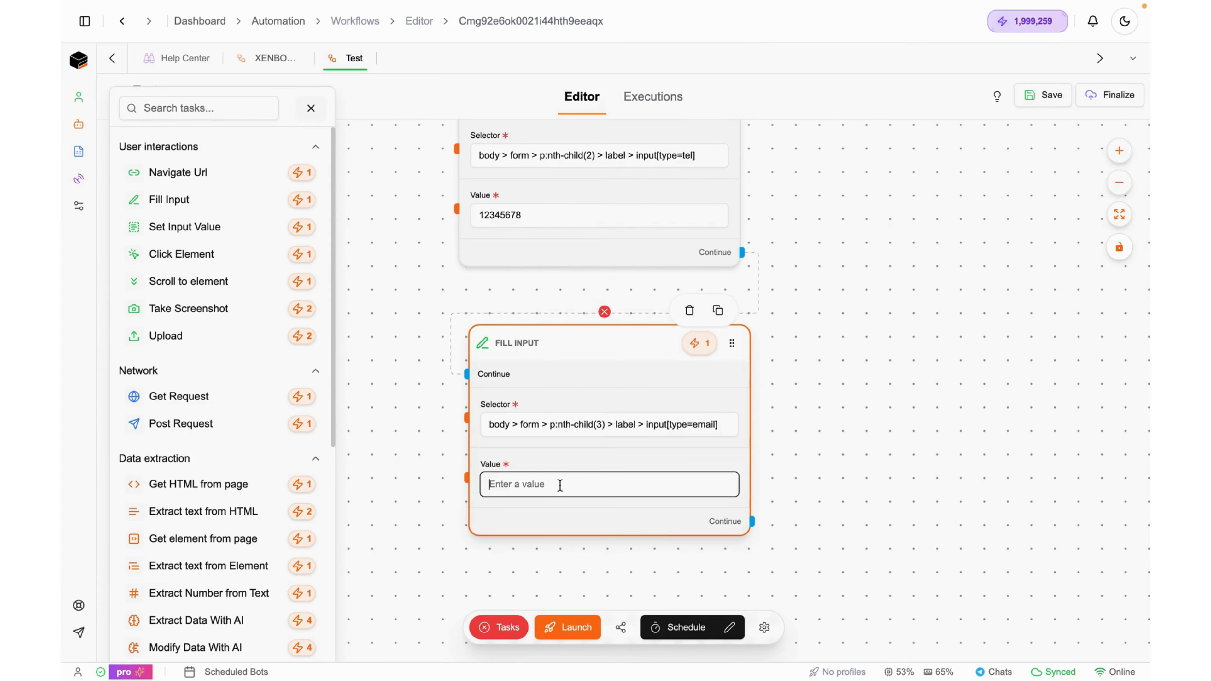
type("johndoe@gmail.com")
scroll(711, 413, "down", 6)
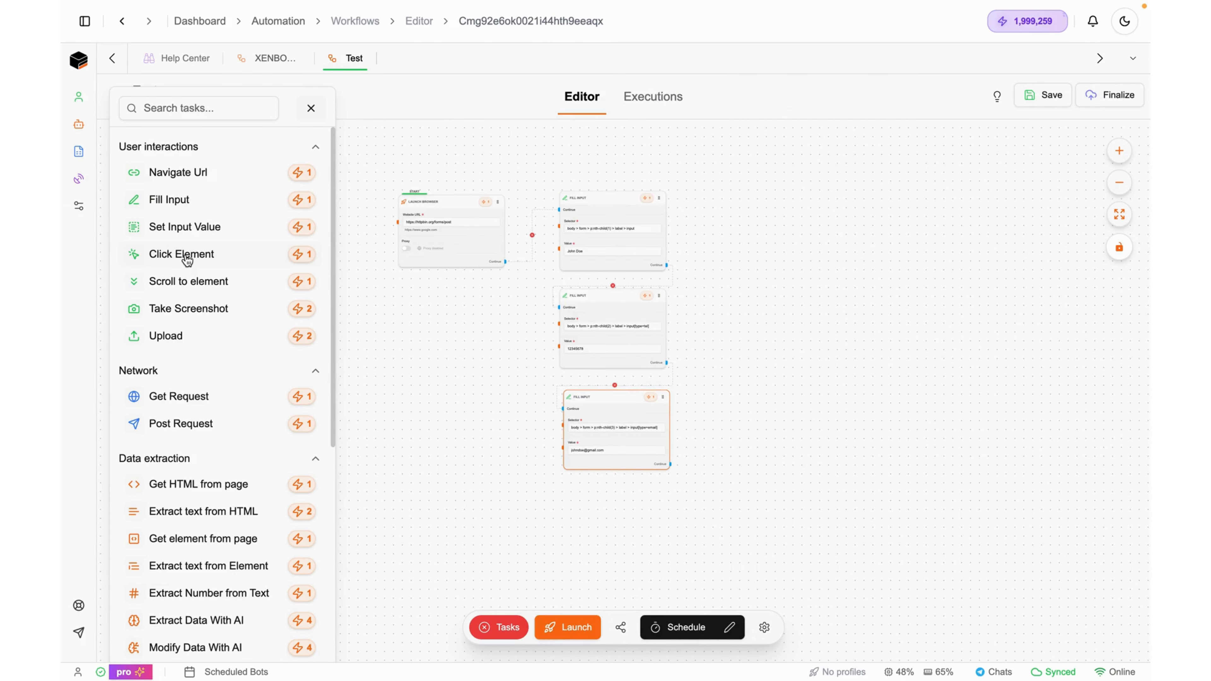
Add a Click Element node and connect the third Fill Input's output to it
left_click_drag(187, 260, 770, 283)
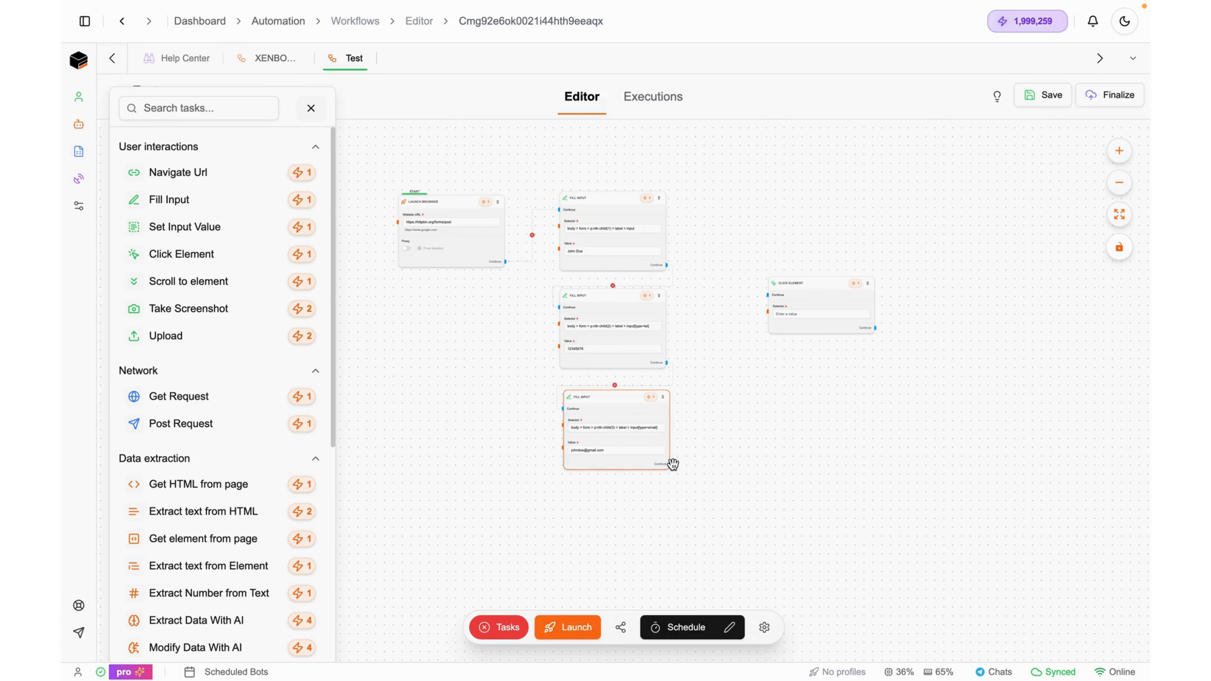
left_click_drag(670, 464, 768, 296)
scroll(868, 305, "up", 10)
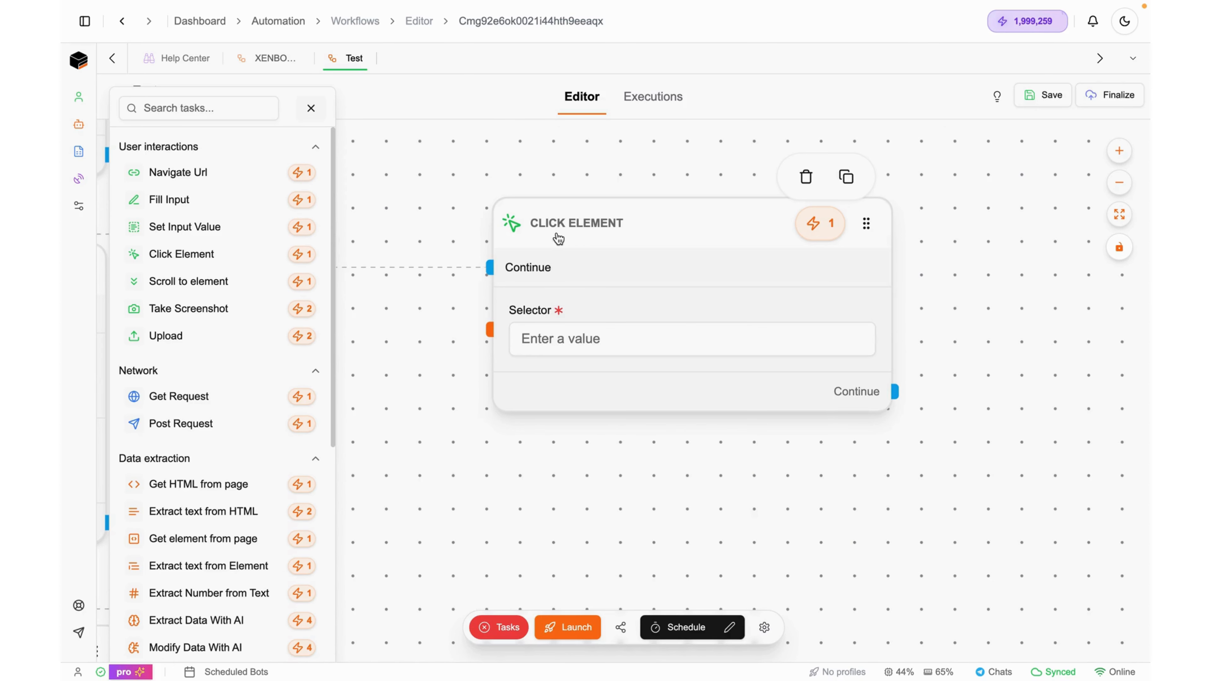
left_click(556, 338)
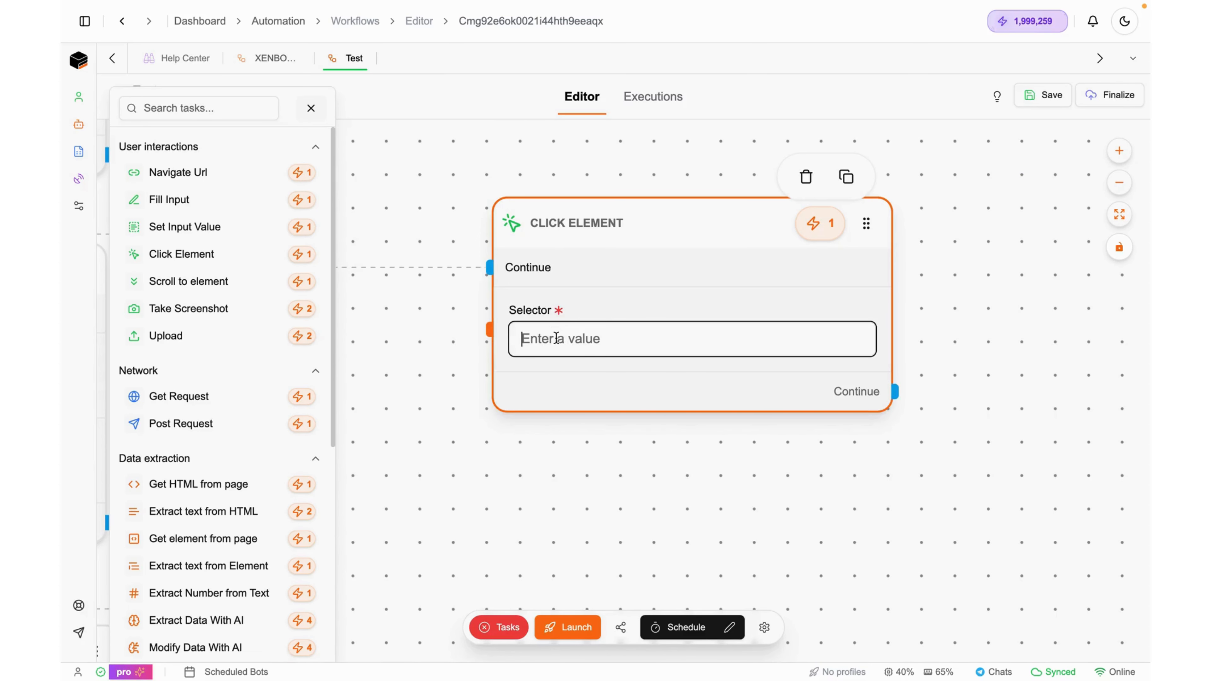
key("ctrl+Left")
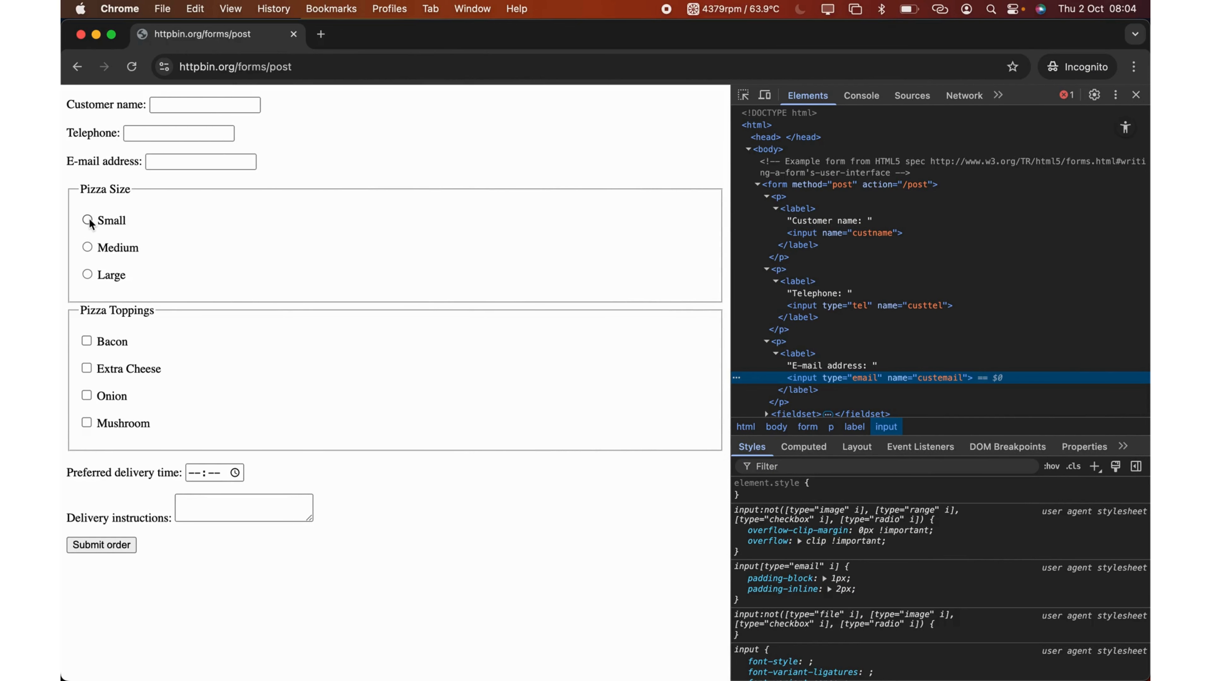
Copy the Small pizza-size radio's CSS selector in DevTools and paste it into the Click Element node
right_click(91, 226)
left_click(145, 445)
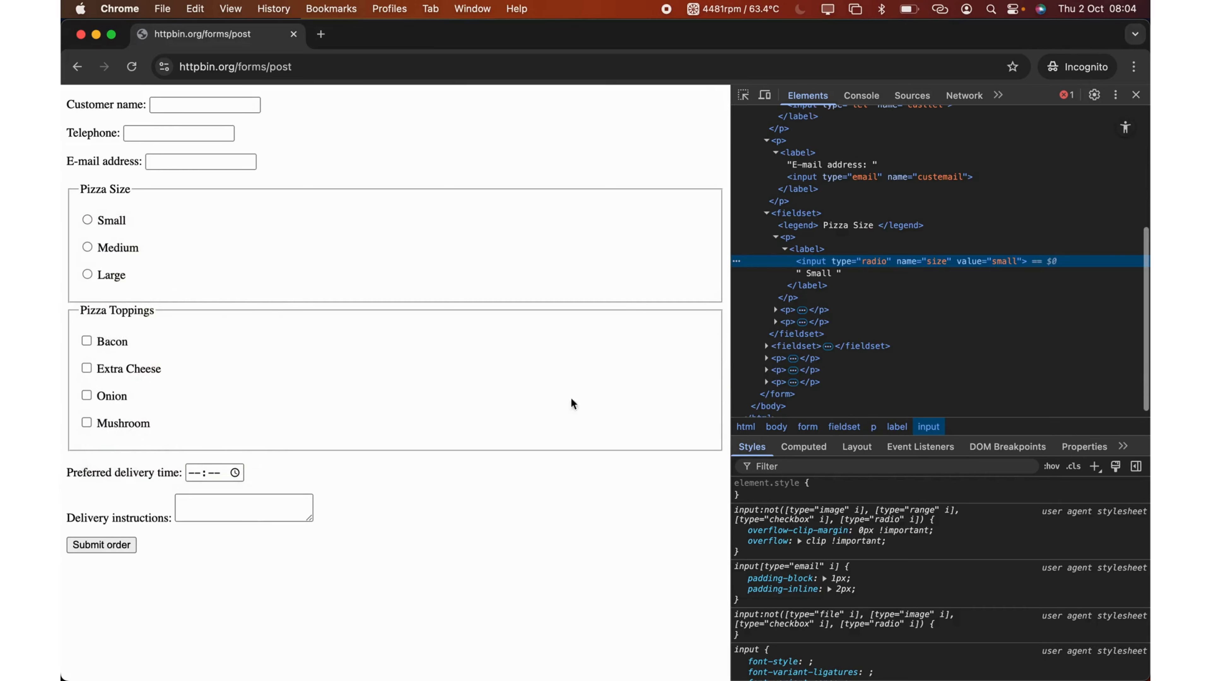
right_click(914, 263)
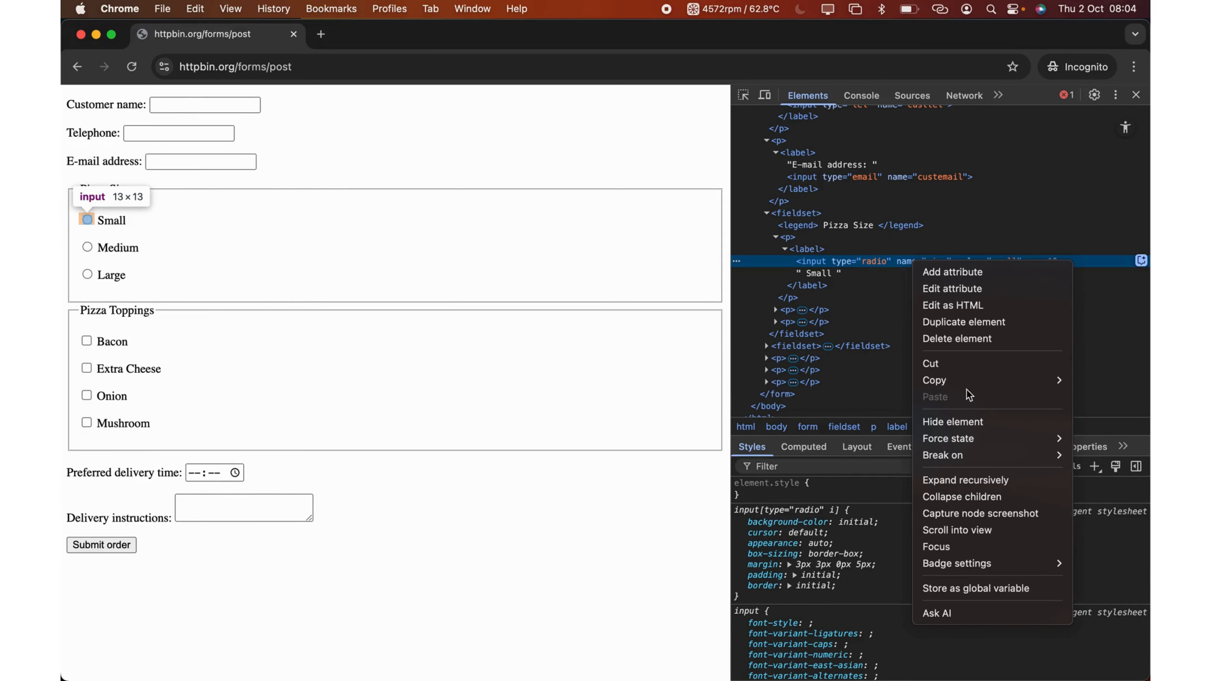
mouse_move(960, 389)
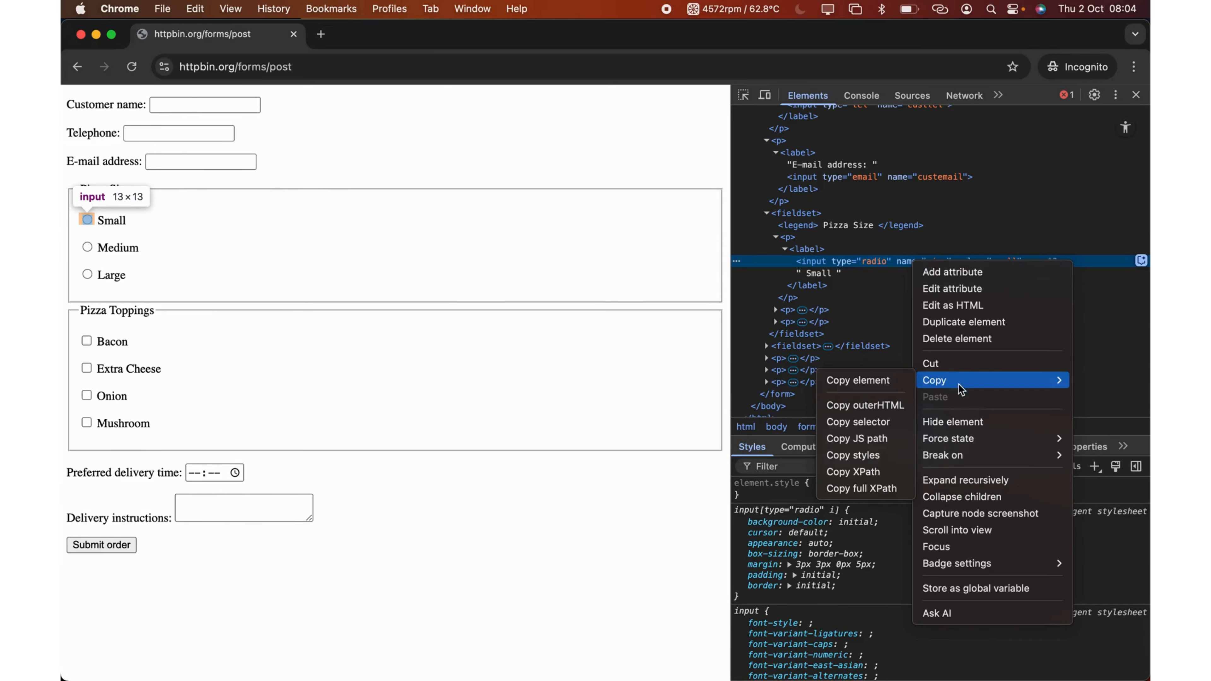
left_click(872, 426)
key("ctrl+Right")
type("fieldset:nth-child(4) > p:nth-child(2) > label > input[type=radio]")
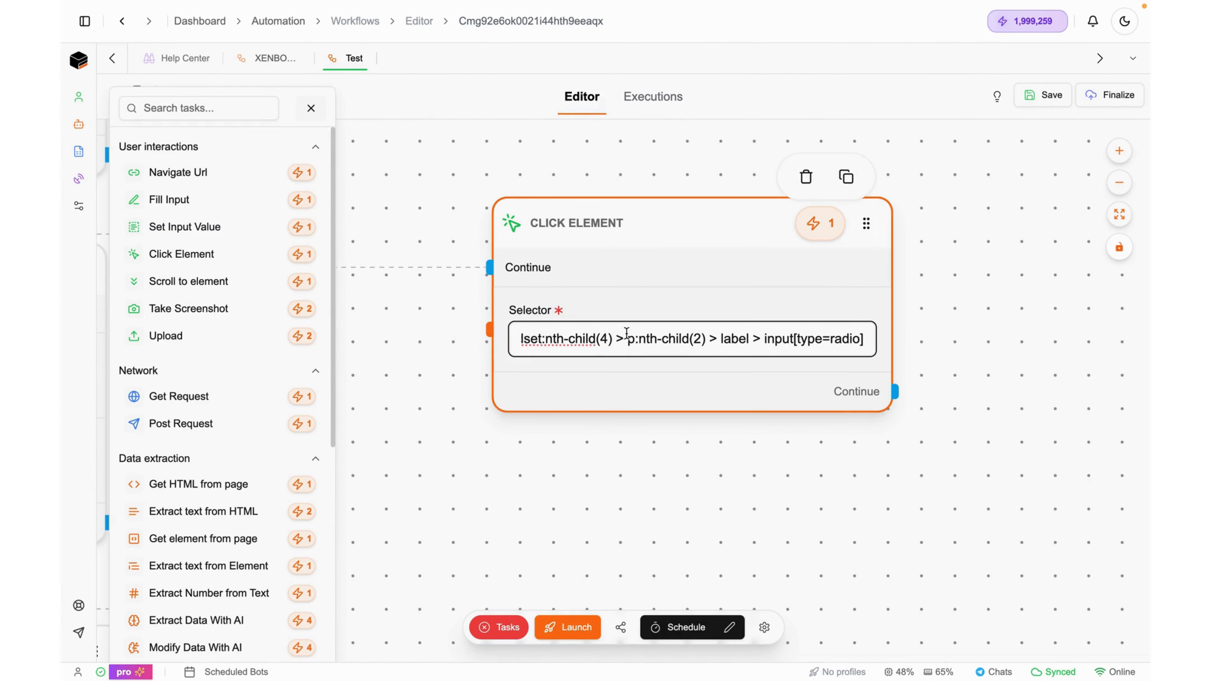
scroll(627, 333, "down", 5)
Copy the Bacon checkbox's CSS selector from Chrome DevTools
key("ctrl+Left")
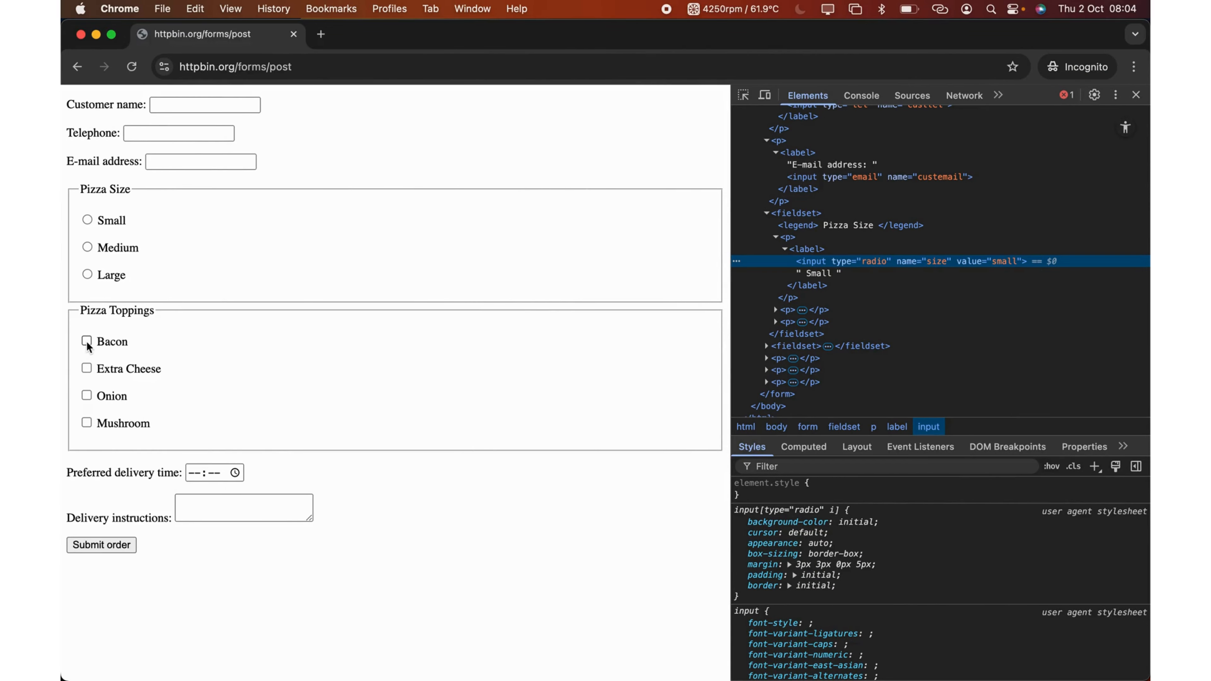
right_click(88, 343)
left_click(143, 567)
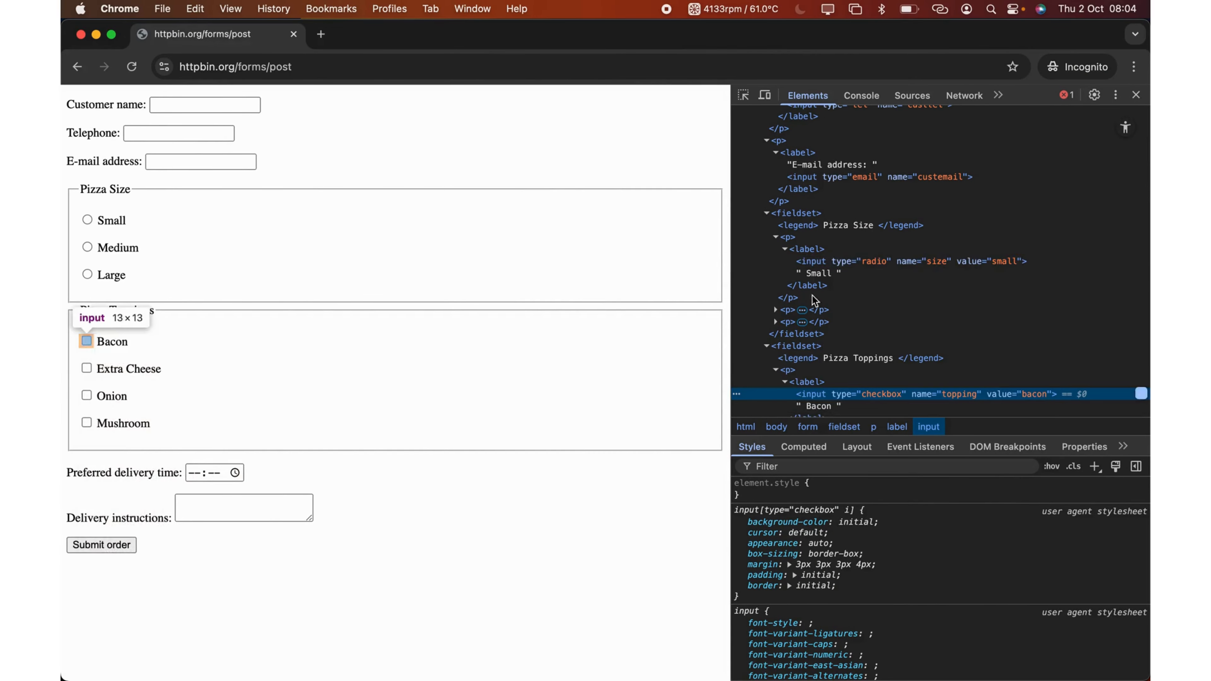
right_click(851, 394)
mouse_move(964, 432)
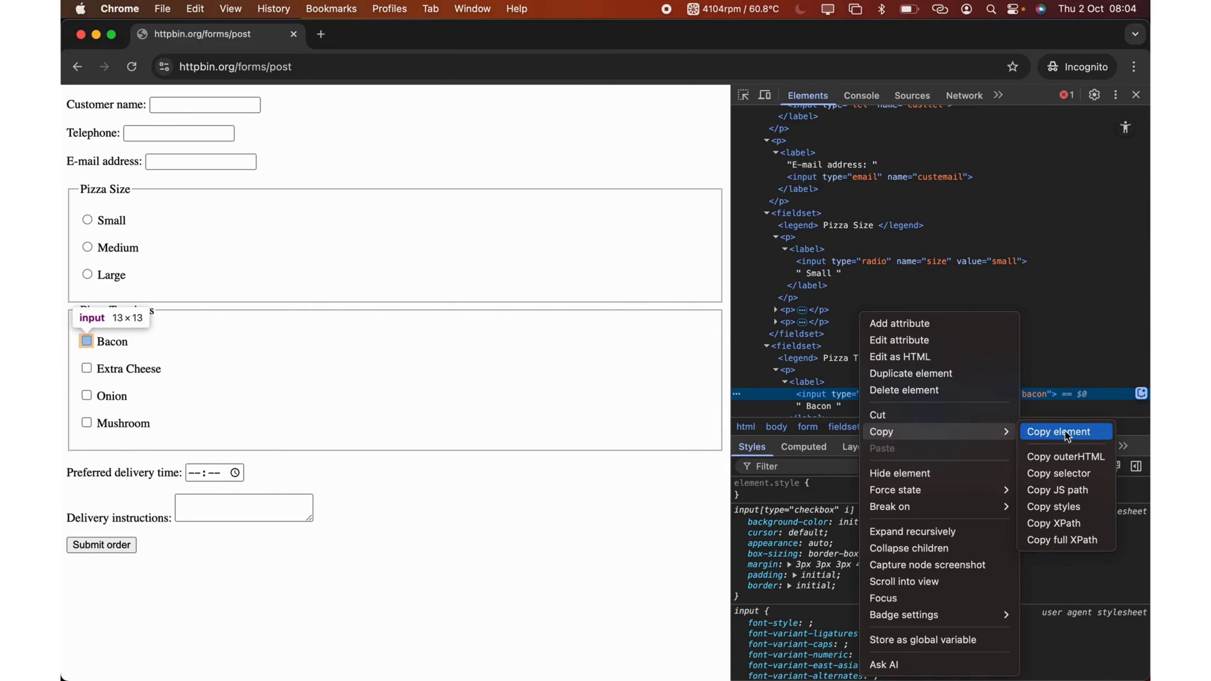
left_click(1068, 471)
key("ctrl+Right")
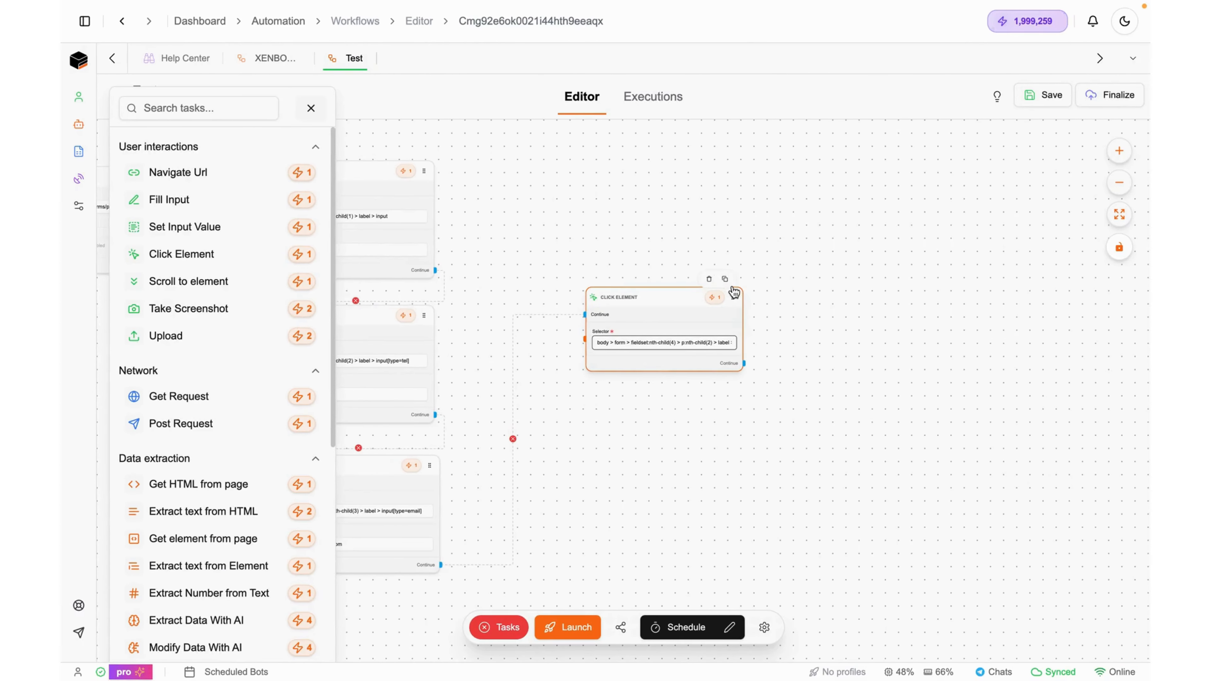
Duplicate the Click Element node, give the copy the Bacon checkbox selector, and chain it after the first
left_click(724, 279)
left_click(630, 451)
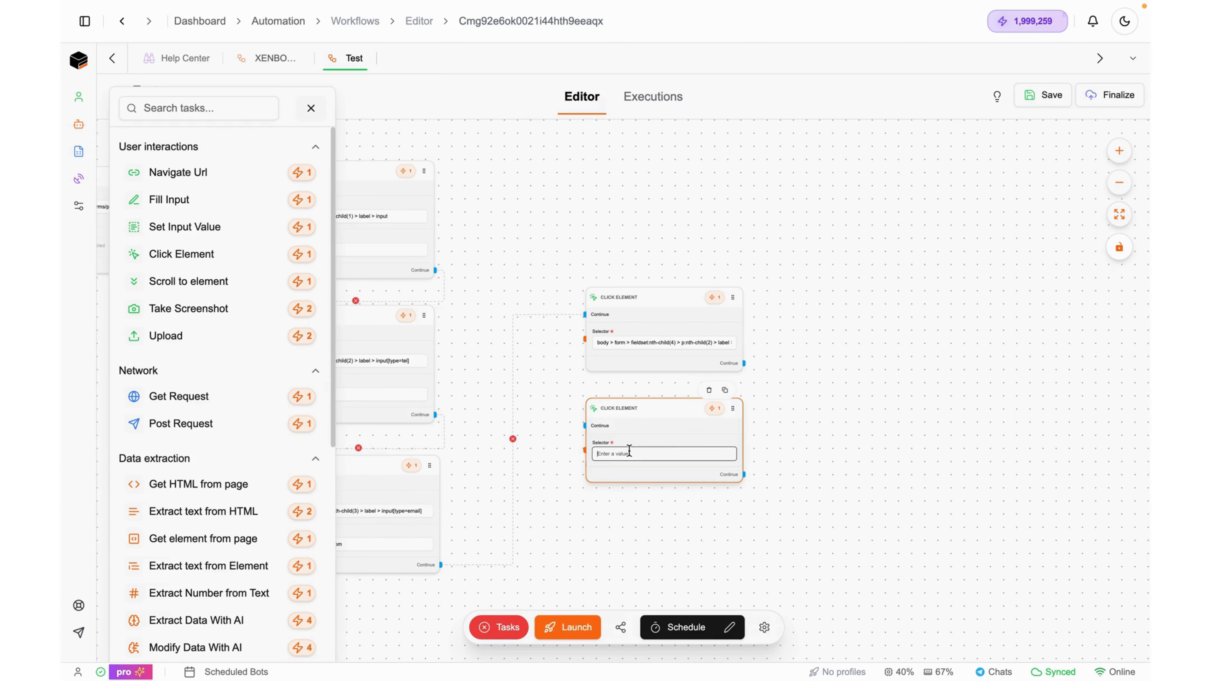
key("ctrl+v")
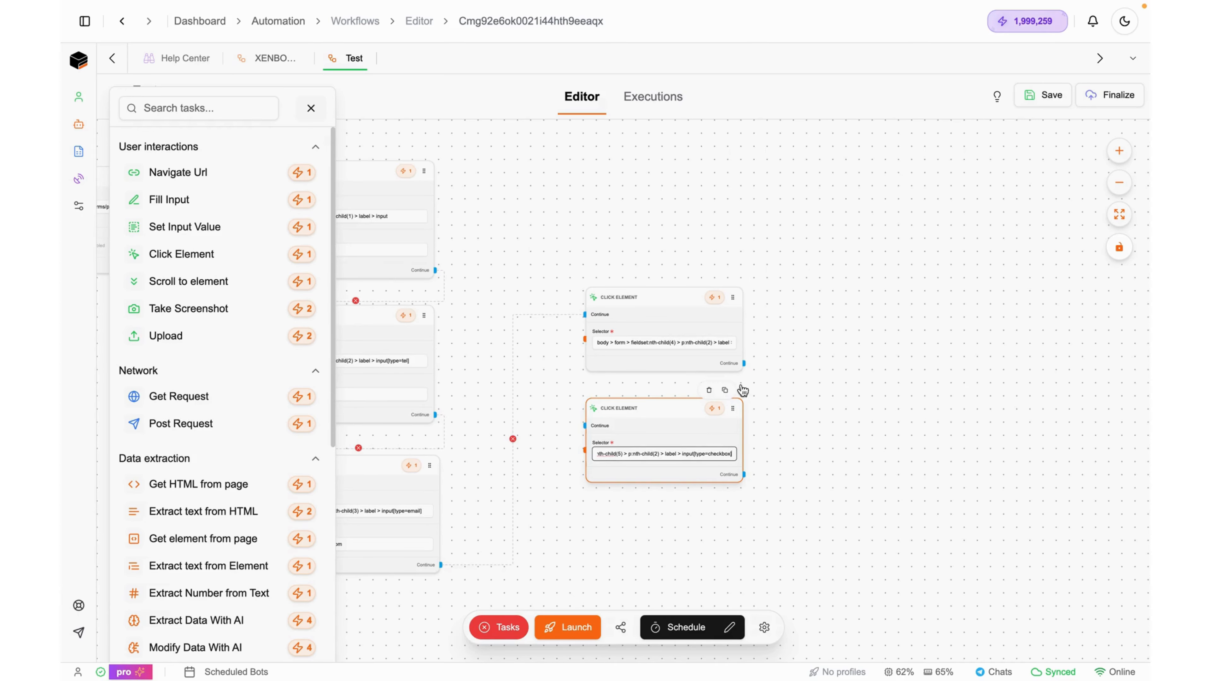
left_click_drag(743, 363, 580, 423)
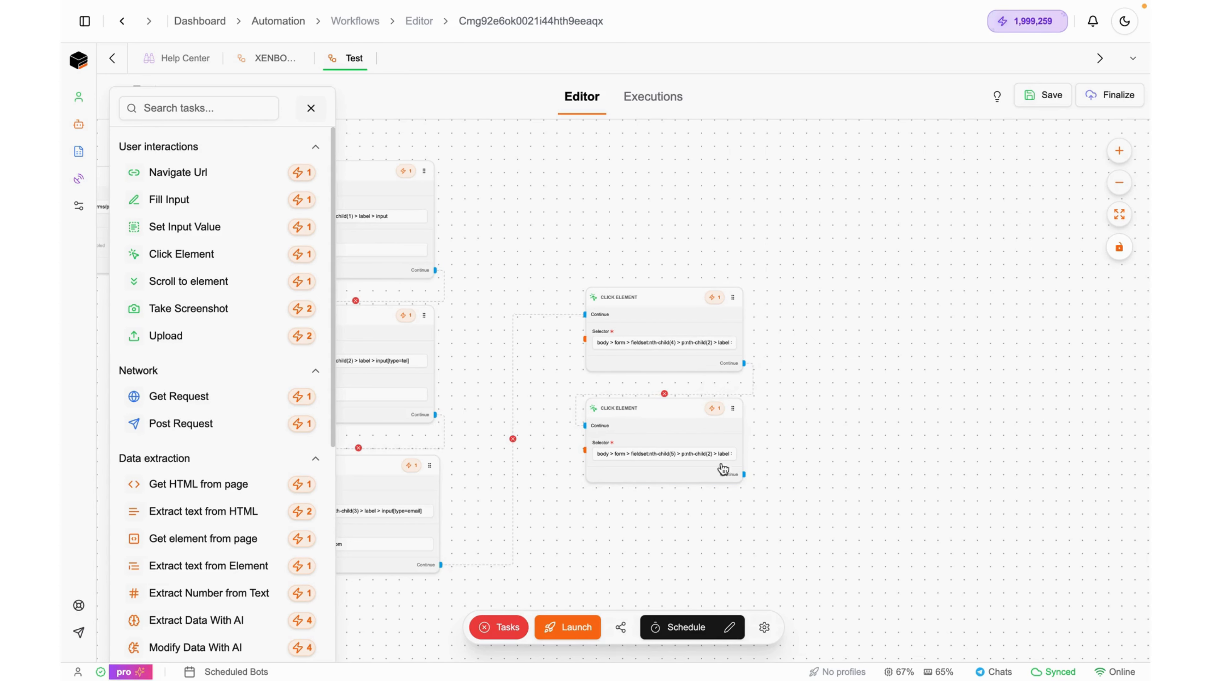
key("ctrl+Left")
Copy the Delivery instructions textarea's CSS selector and add a fourth Fill Input node to the canvas
left_click(198, 510)
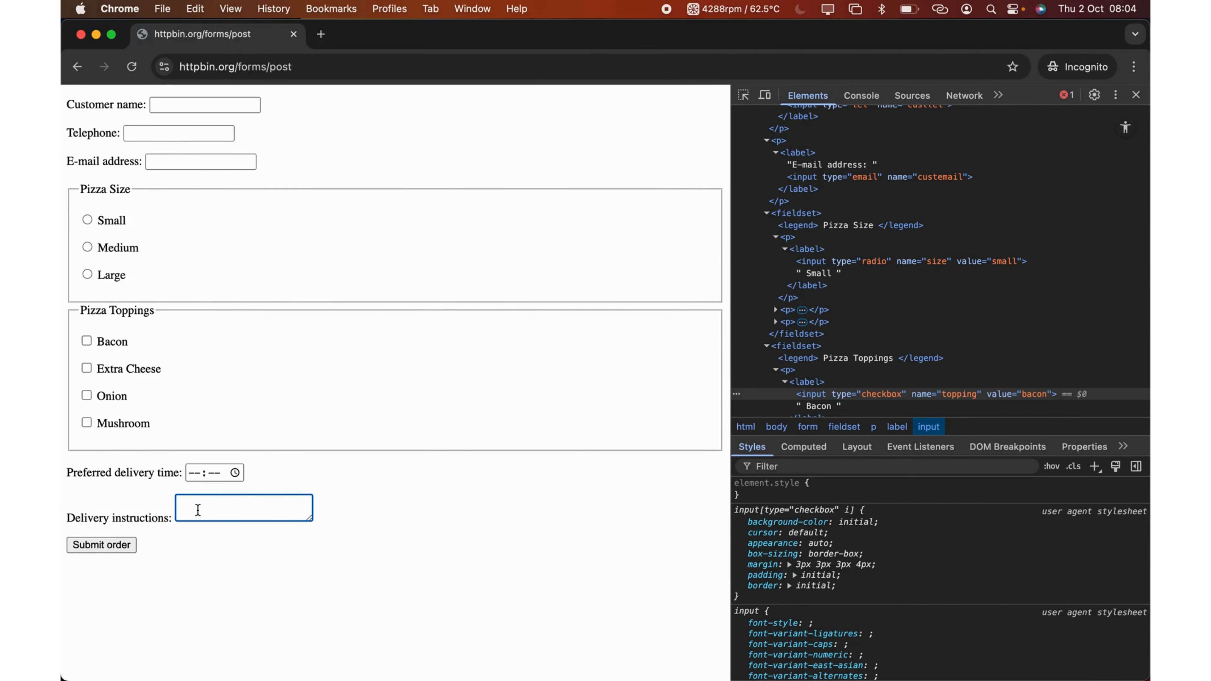
right_click(206, 509)
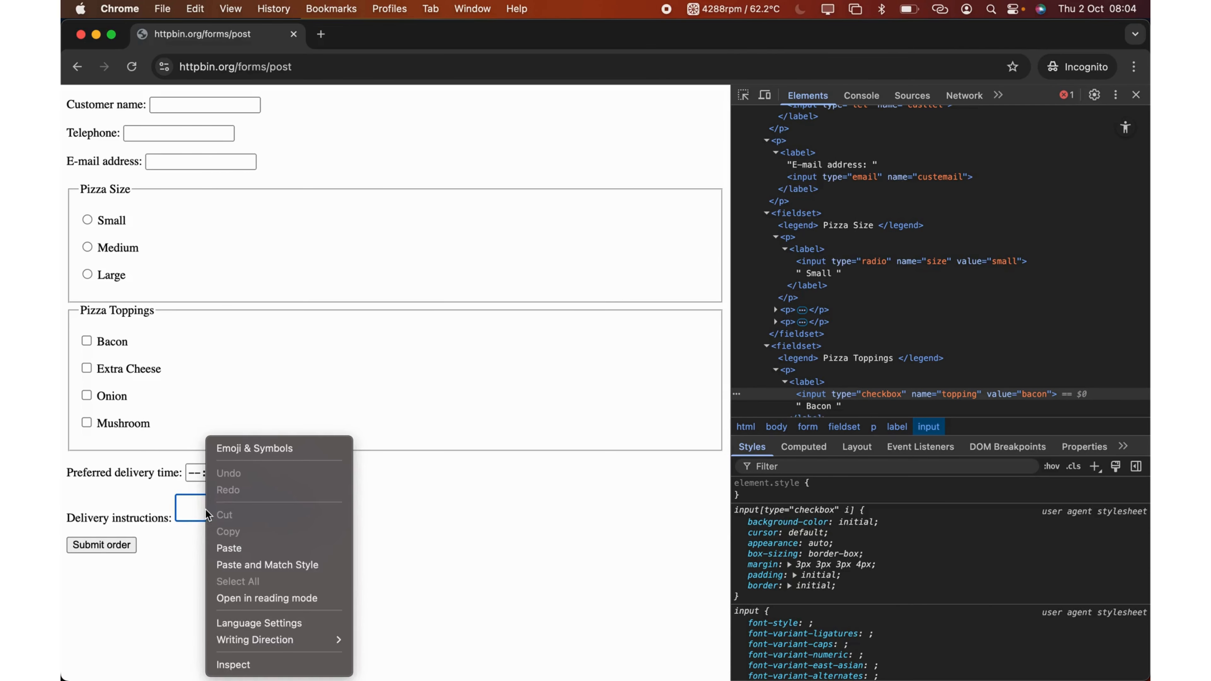
left_click(241, 663)
right_click(911, 340)
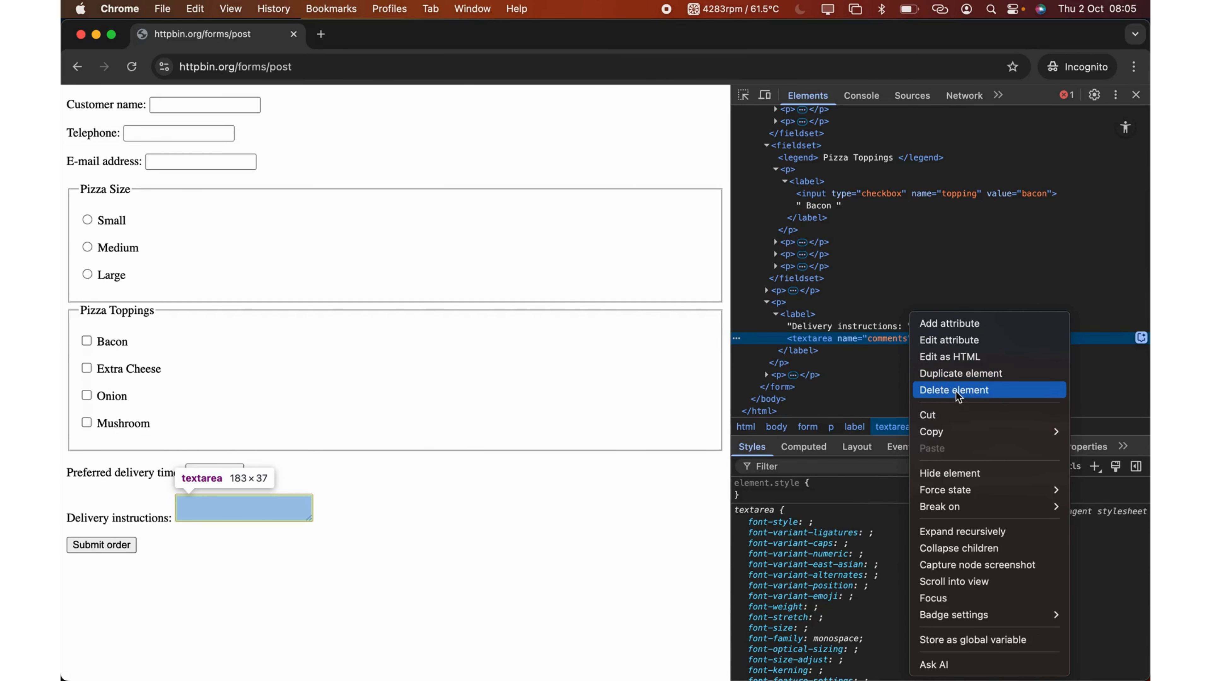
mouse_move(1038, 429)
left_click(861, 473)
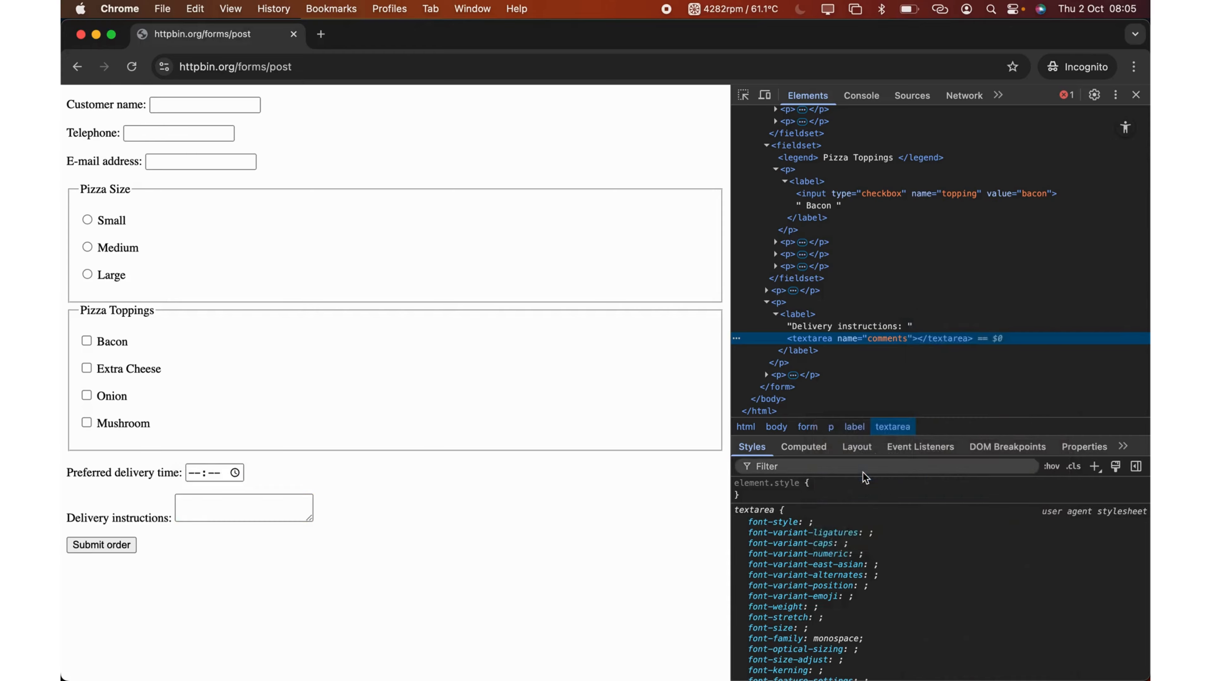
key("ctrl+Right")
left_click_drag(182, 204, 859, 363)
Give the fourth Fill Input the delivery textarea selector and Value 'Deliver to my doorstep'
left_click(900, 412)
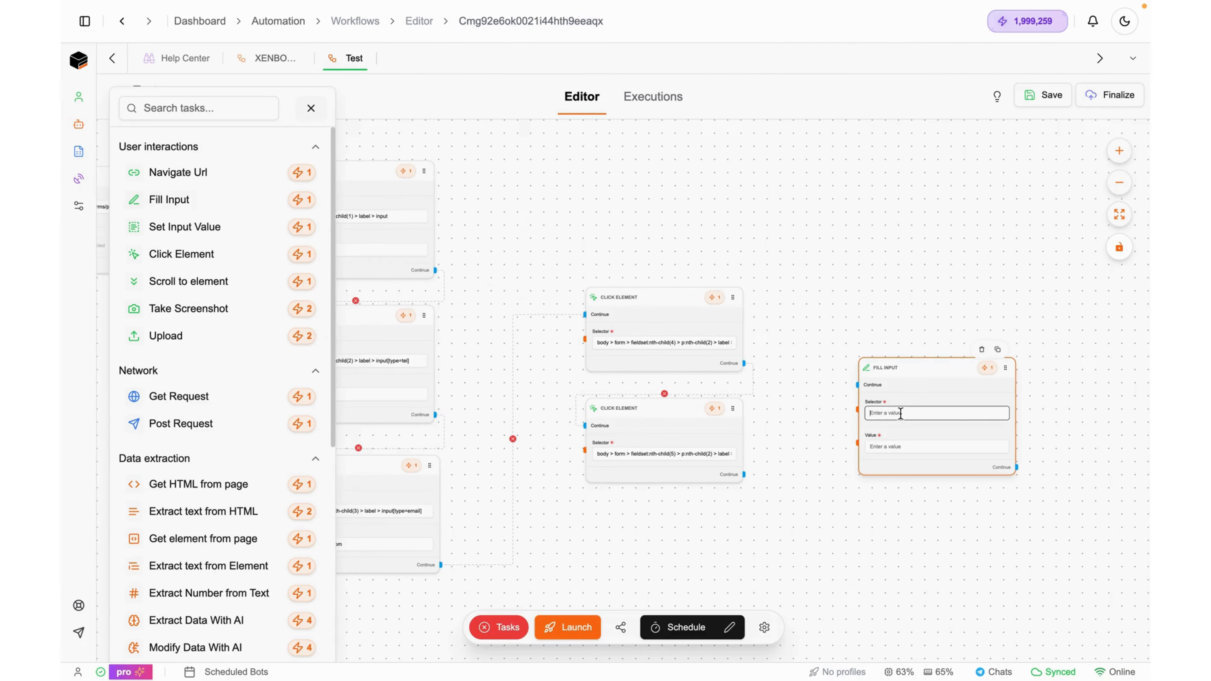
key("ctrl+v")
left_click(886, 447)
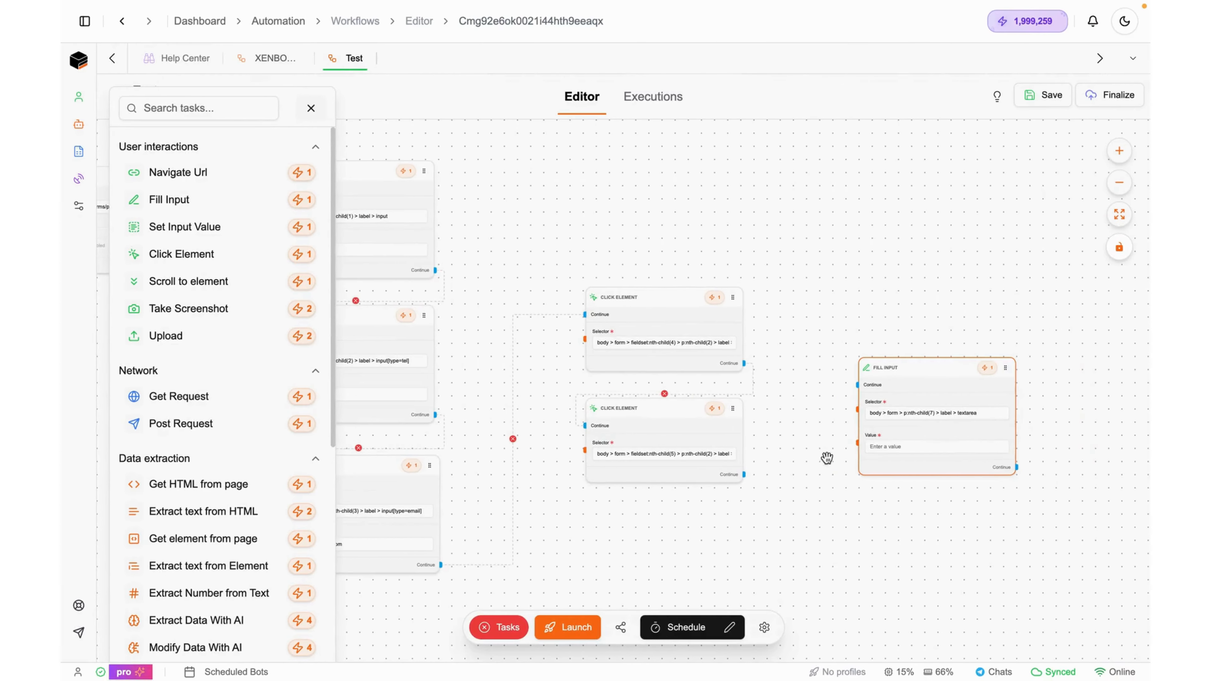
double_click(969, 426)
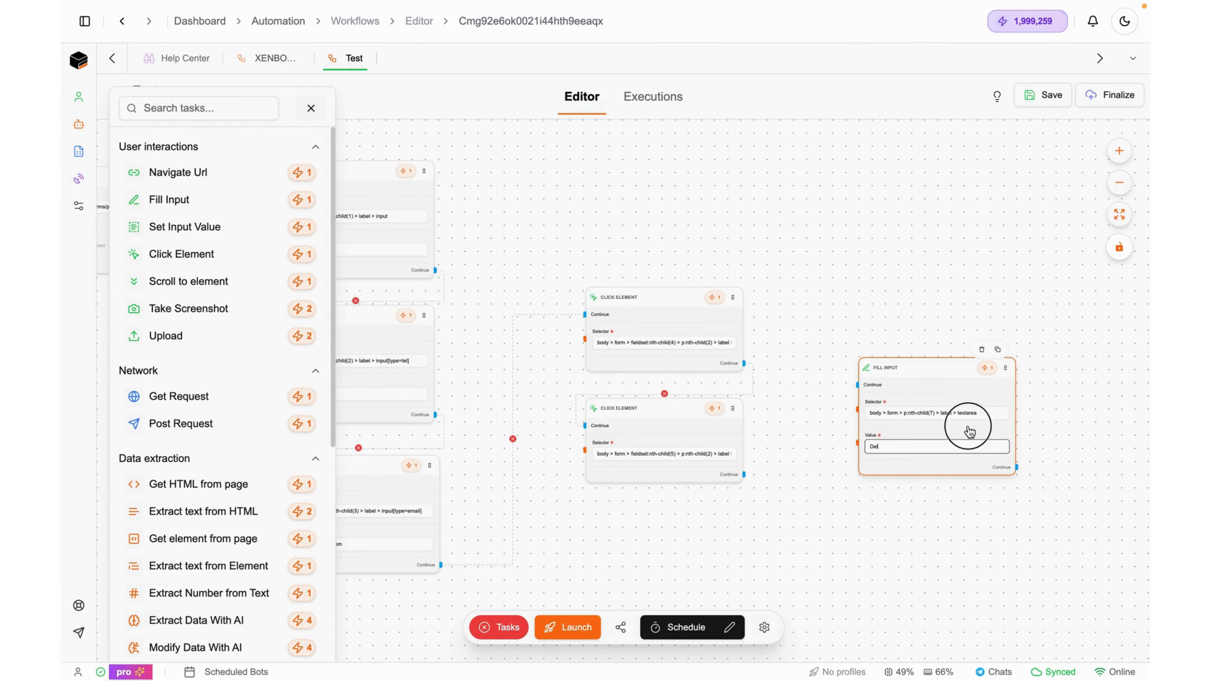
left_click(568, 457)
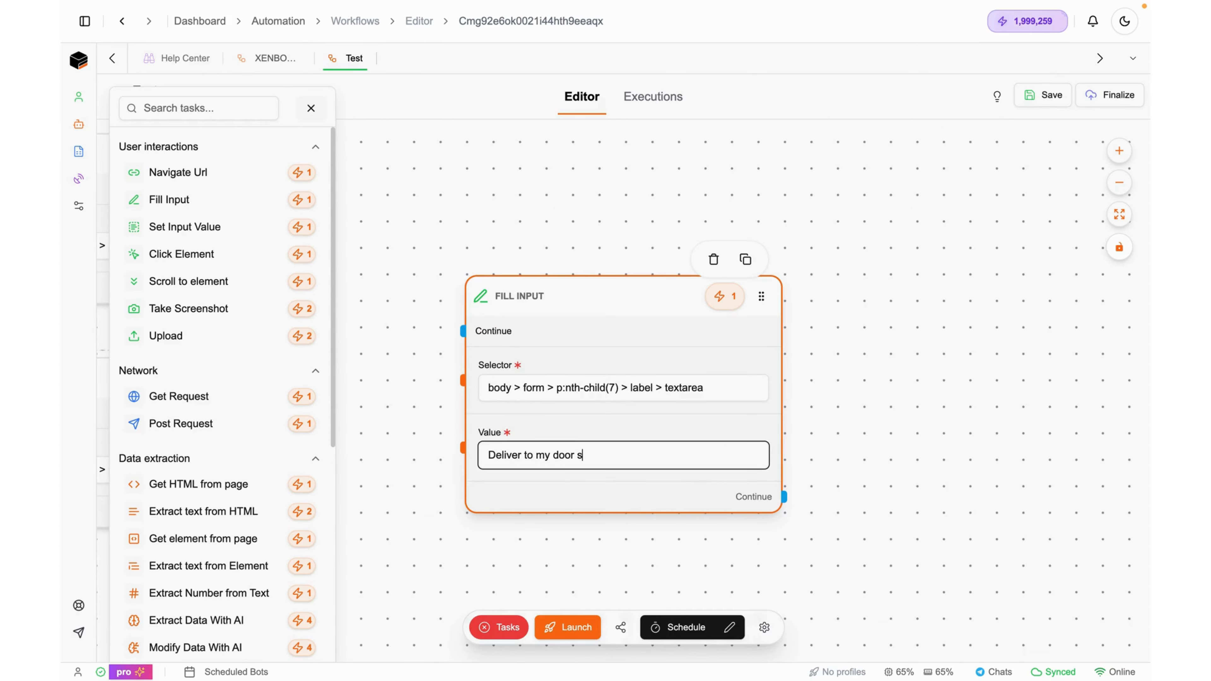
left_click_drag(394, 360, 717, 276)
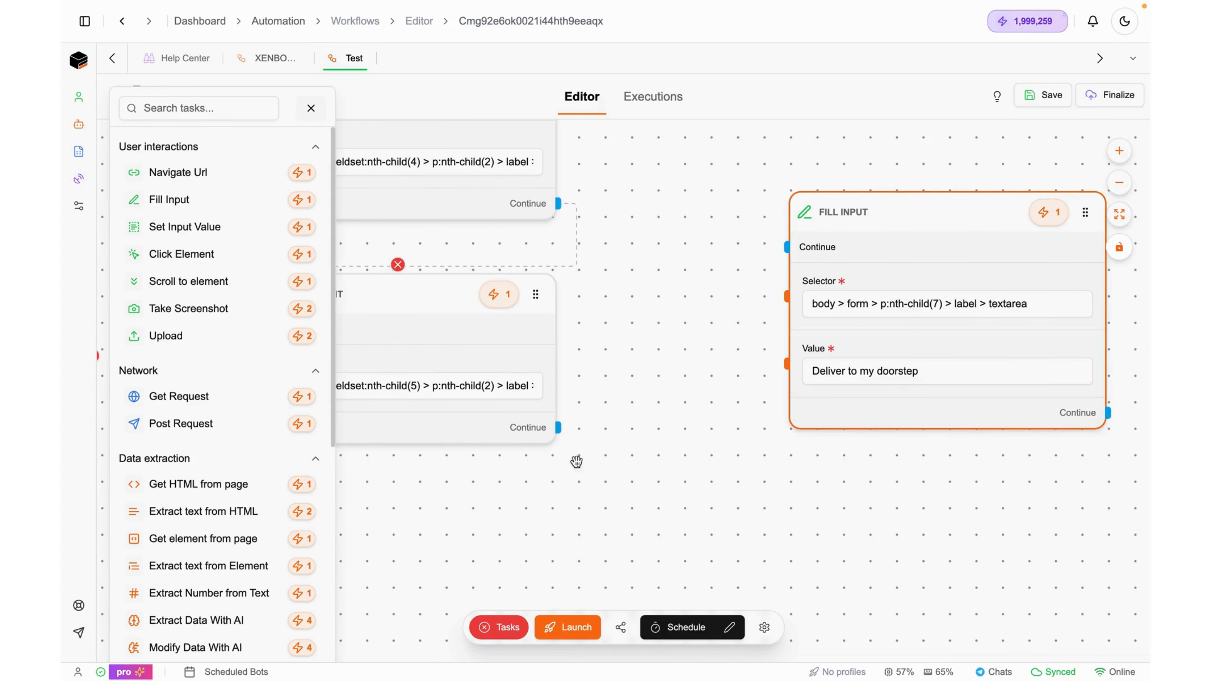
Launch the workflow and connect the lower Click Element node to the new Fill Input
left_click(573, 627)
left_click_drag(690, 547, 663, 584)
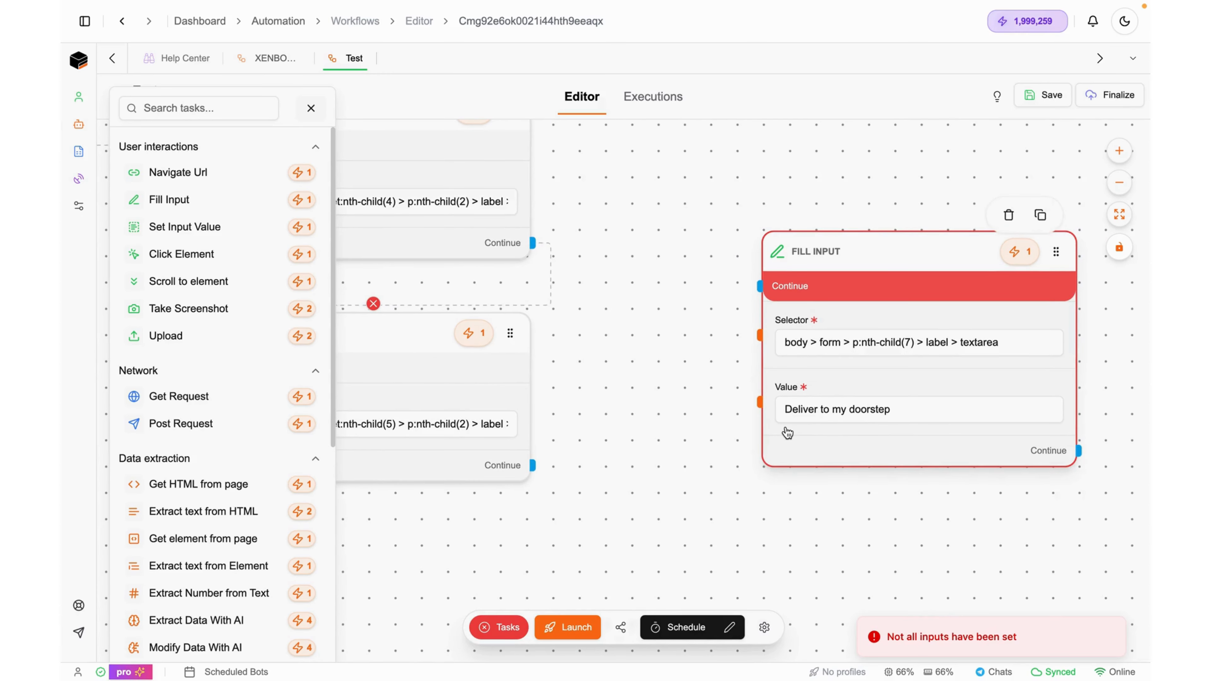
scroll(786, 430, "down", 5)
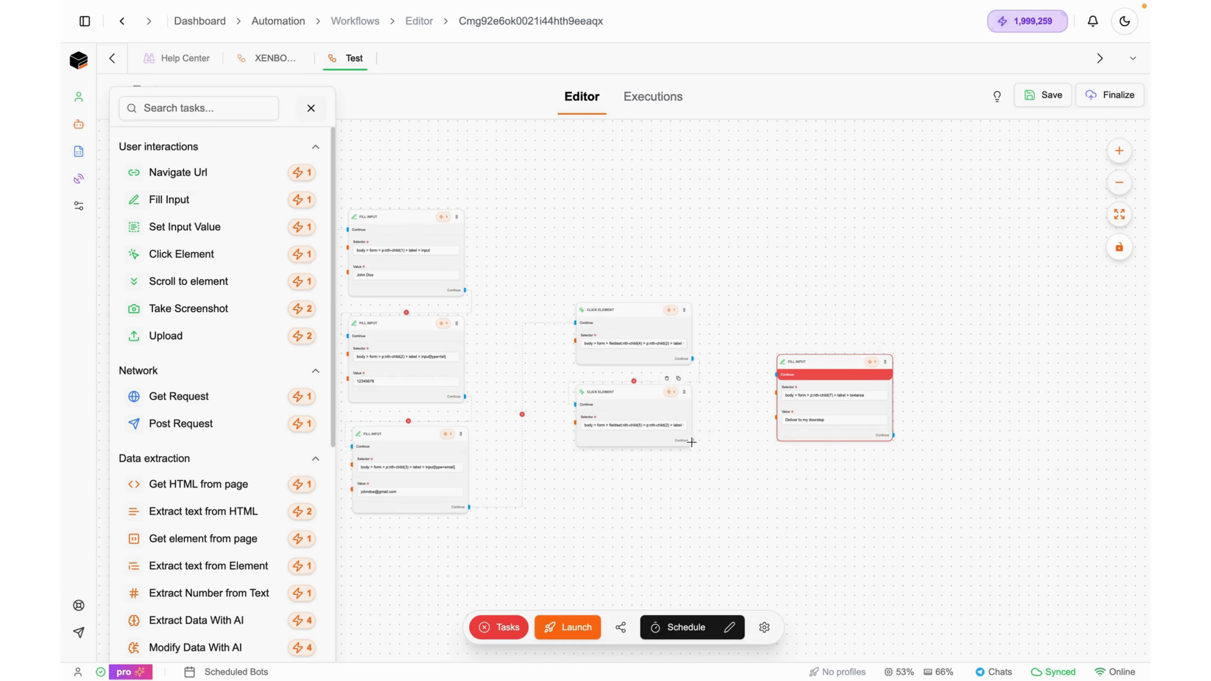
left_click_drag(692, 440, 775, 371)
scroll(860, 439, "up", 5)
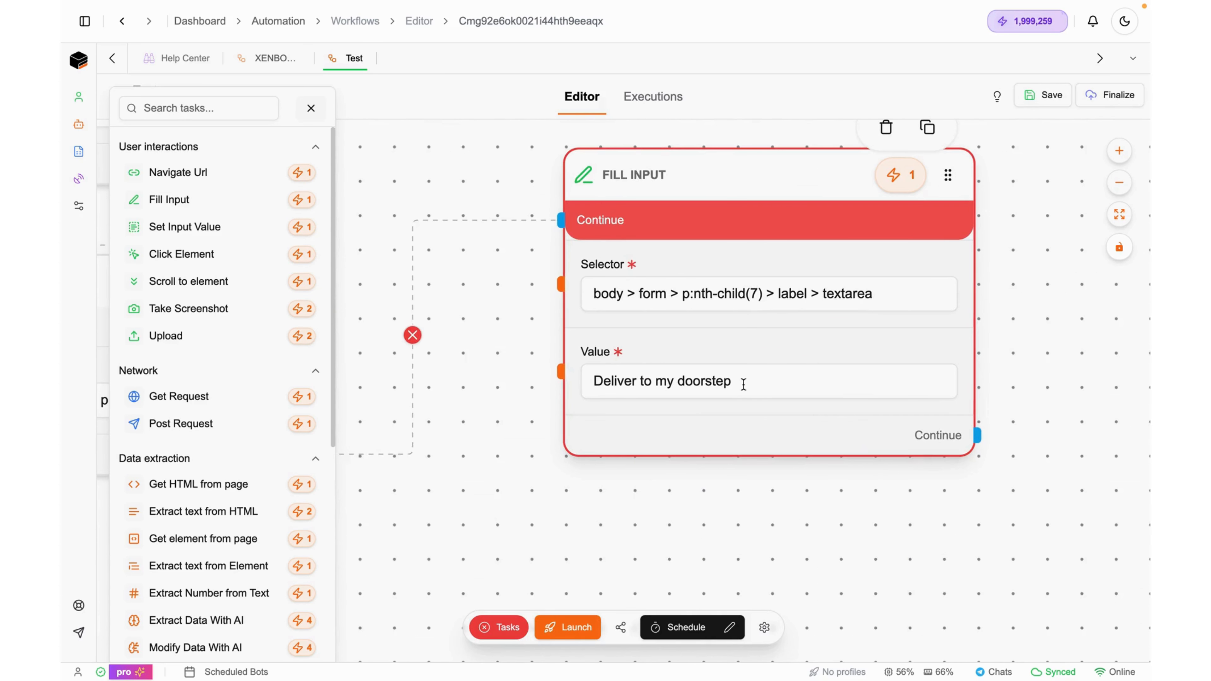
scroll(816, 351, "down", 5)
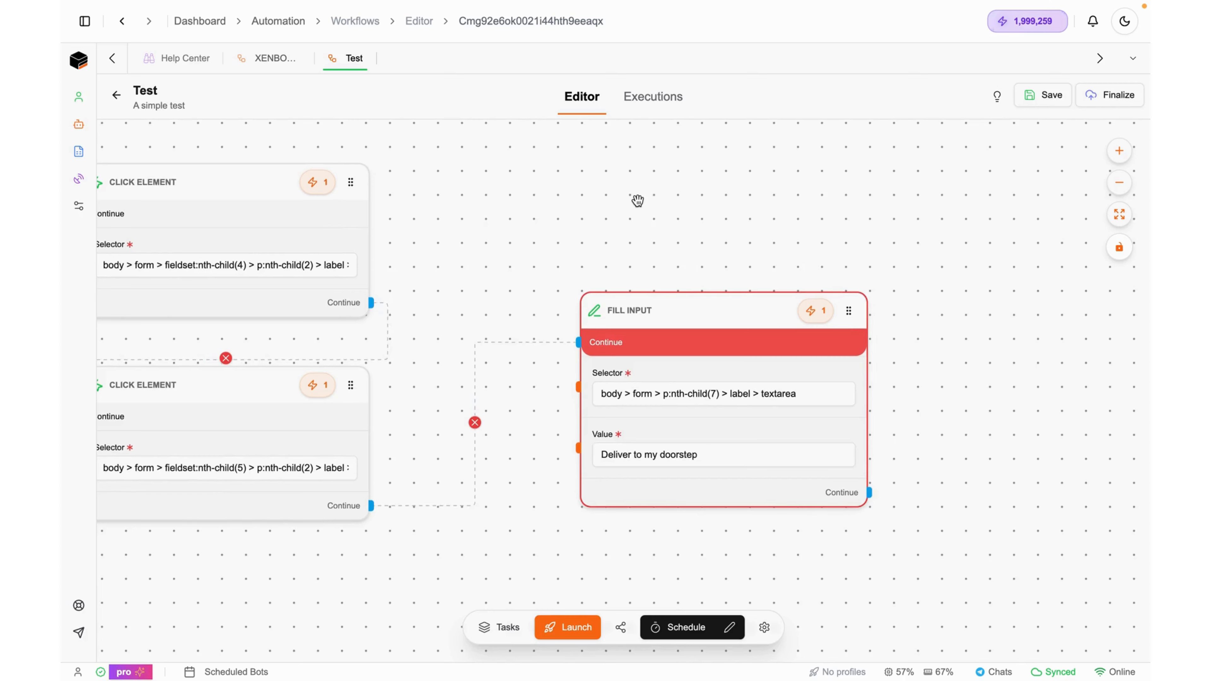
scroll(637, 200, "down", 5)
Save the workflow
left_click(1053, 102)
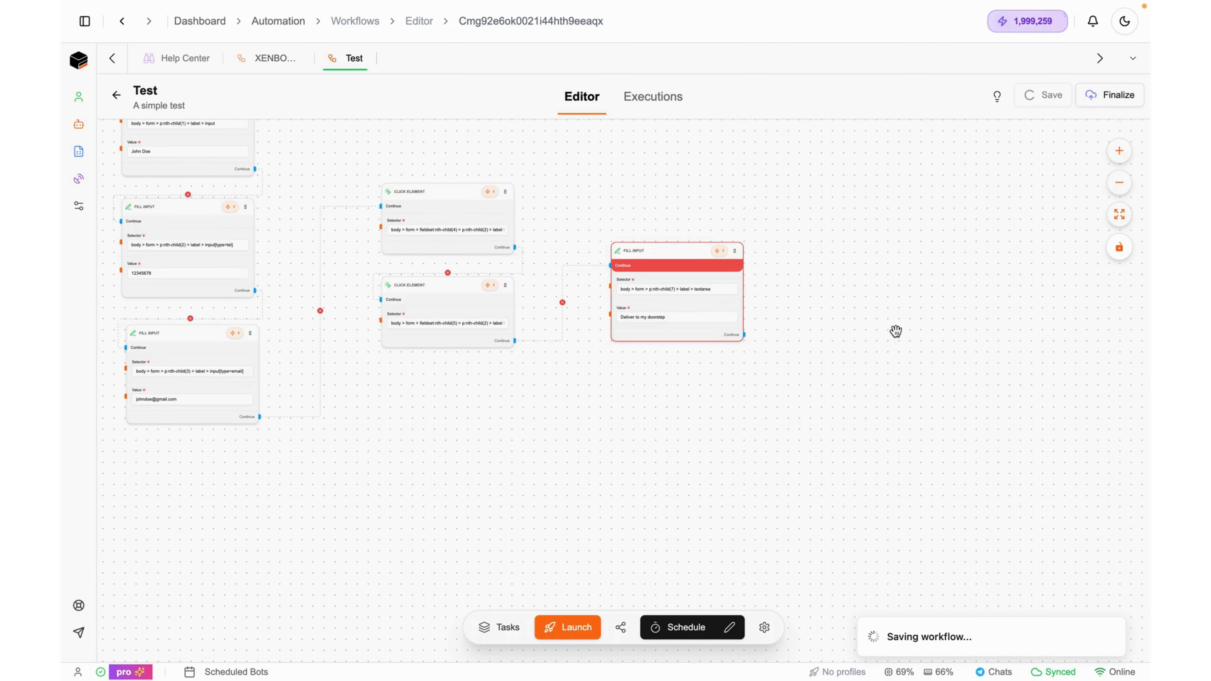
left_click(765, 458)
scroll(765, 458, "right", 7)
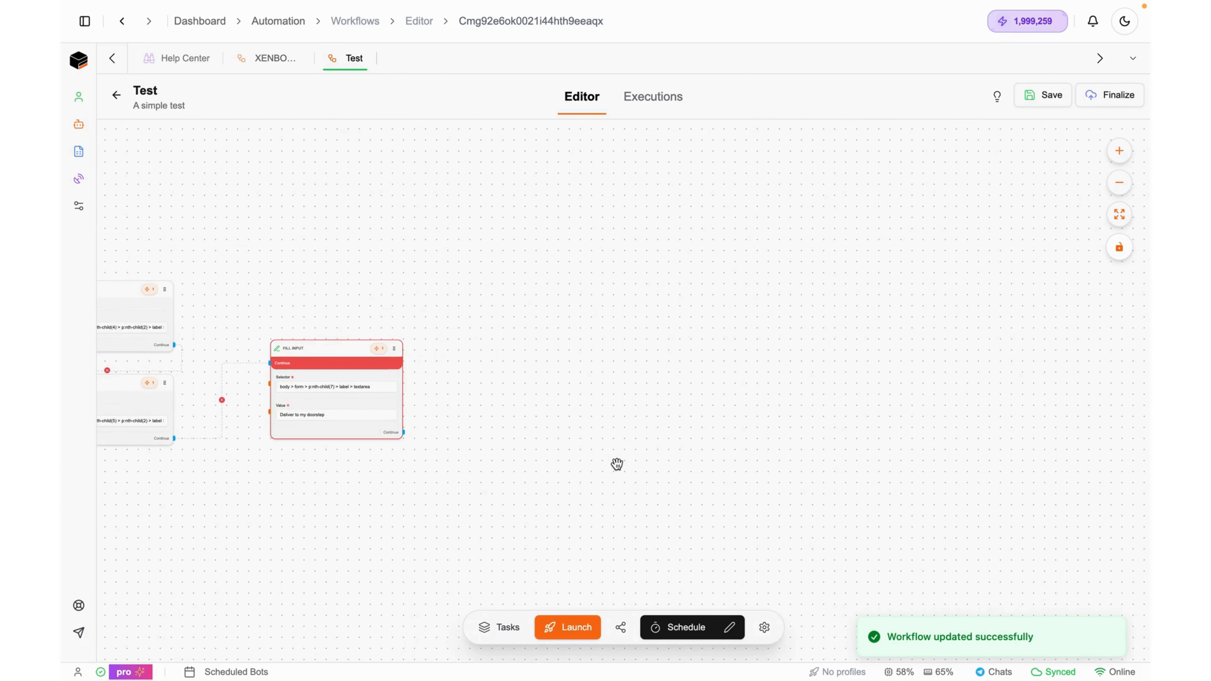
left_click(499, 627)
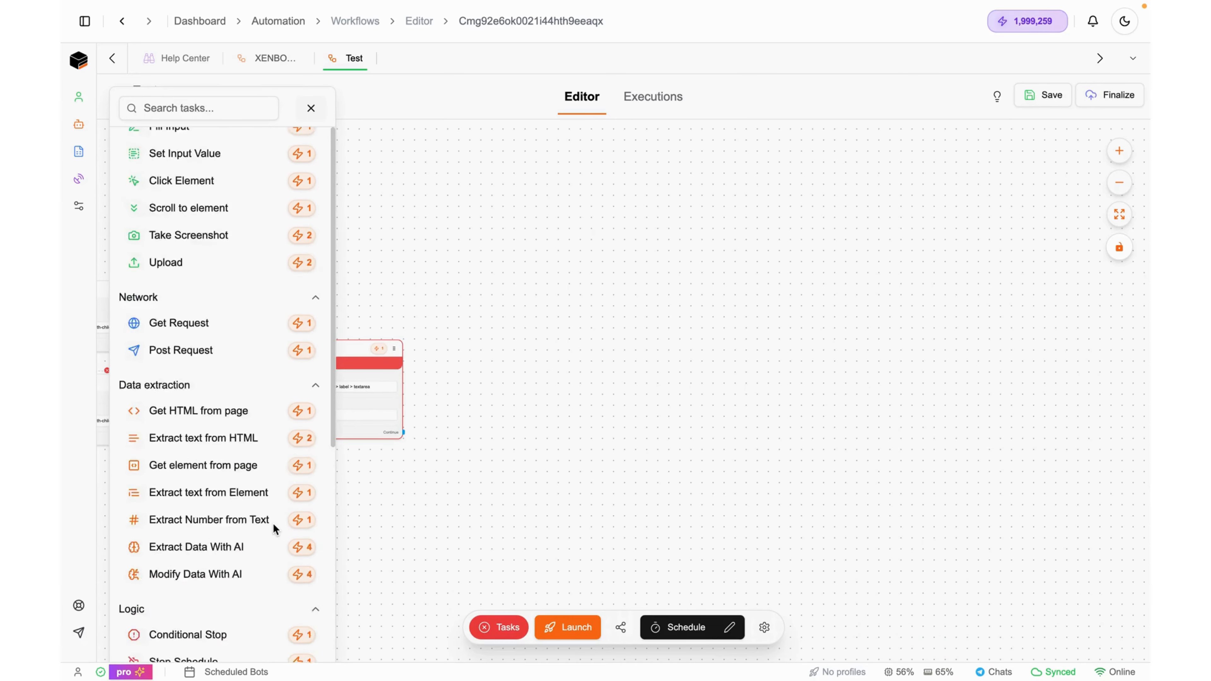
Add a Delay node after the fourth Fill Input with a 10-second duration
scroll(269, 524, "down", 6)
left_click_drag(198, 533, 521, 360)
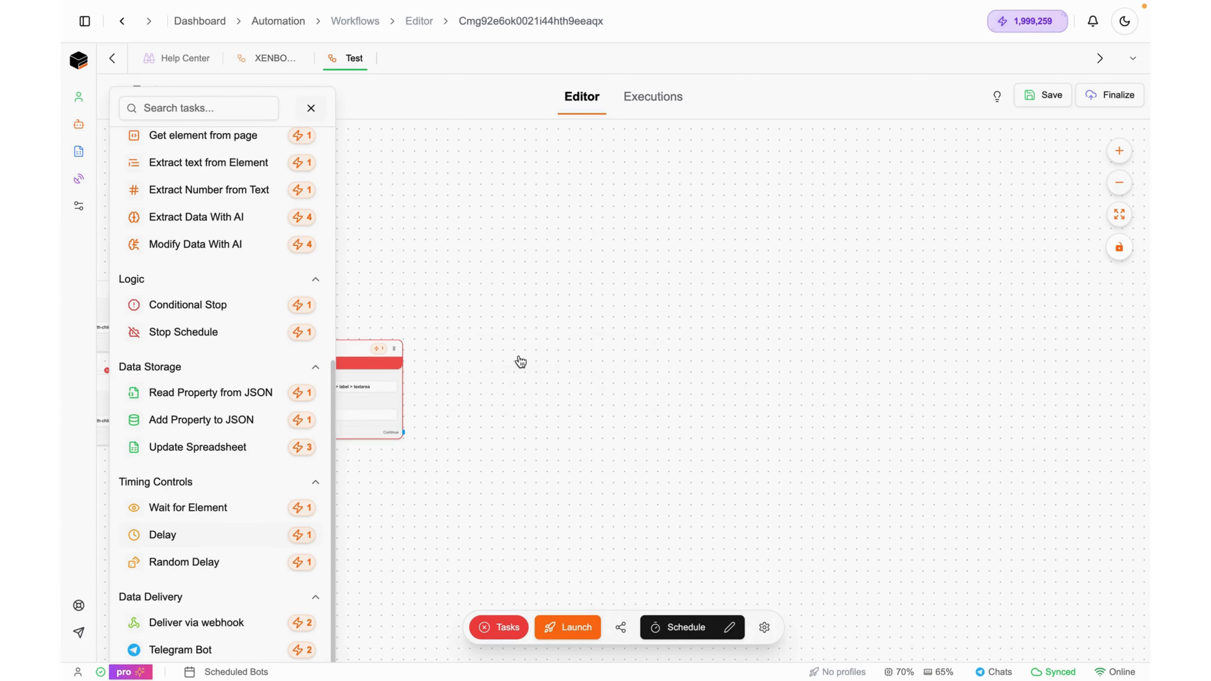
left_click_drag(403, 432, 517, 379)
left_click(608, 403)
scroll(608, 403, "up", 5)
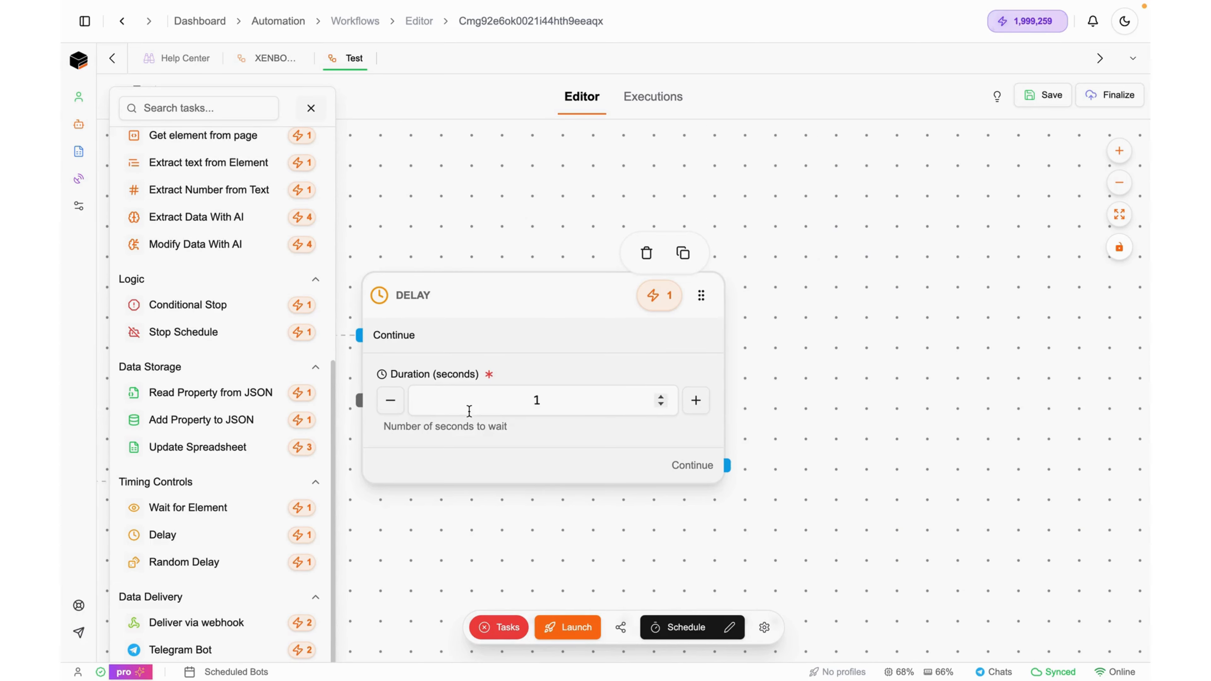
left_click(573, 398)
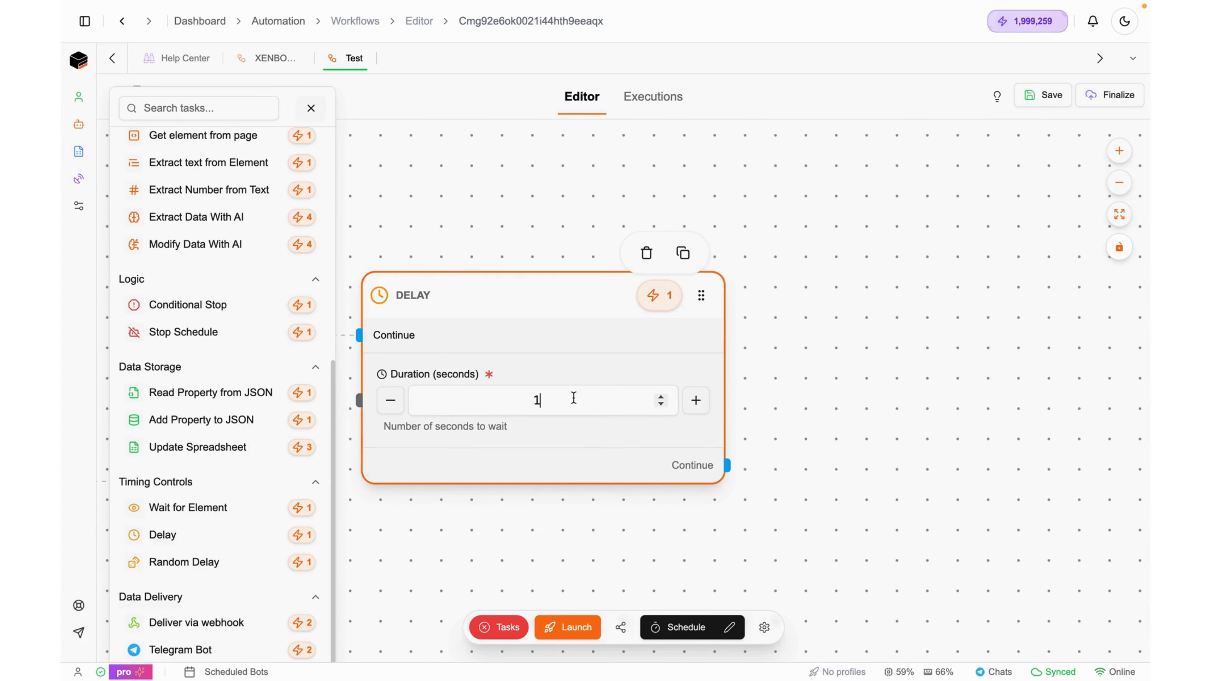
type("0")
scroll(611, 530, "down", 7)
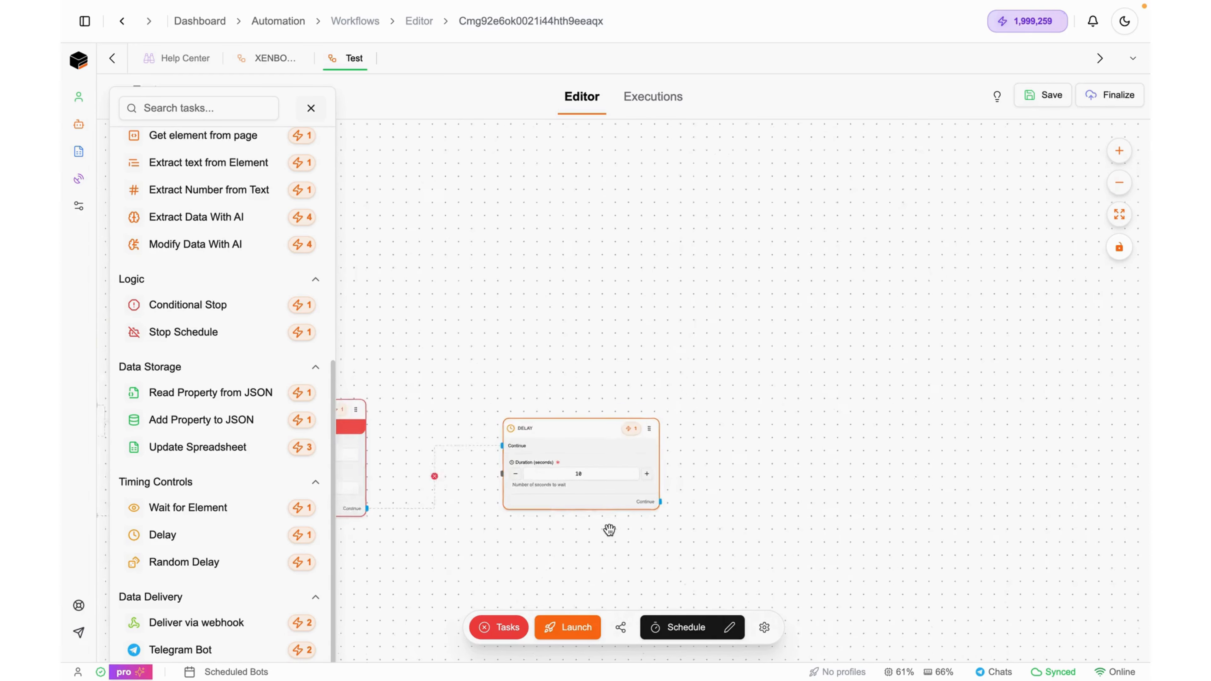
Save the workflow, close the task list, and bring the whole workflow into view
left_click(1046, 95)
left_click_drag(757, 508, 813, 353)
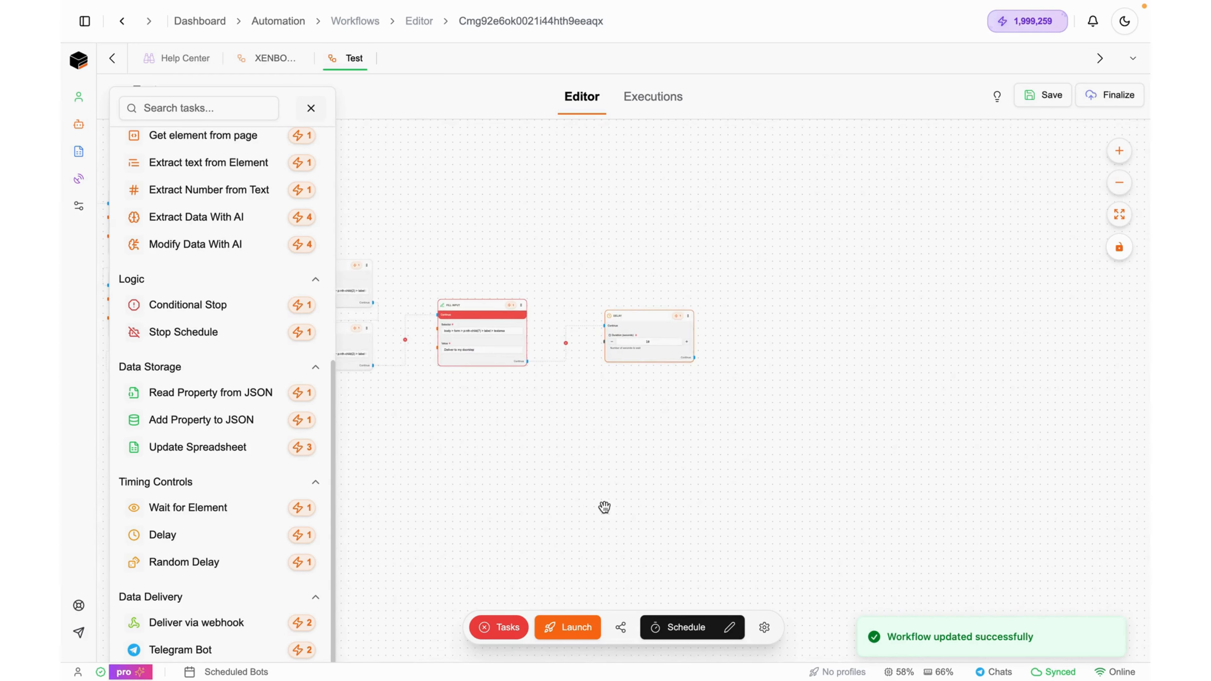
left_click(313, 110)
scroll(441, 495, "down", 3)
left_click_drag(441, 495, 626, 493)
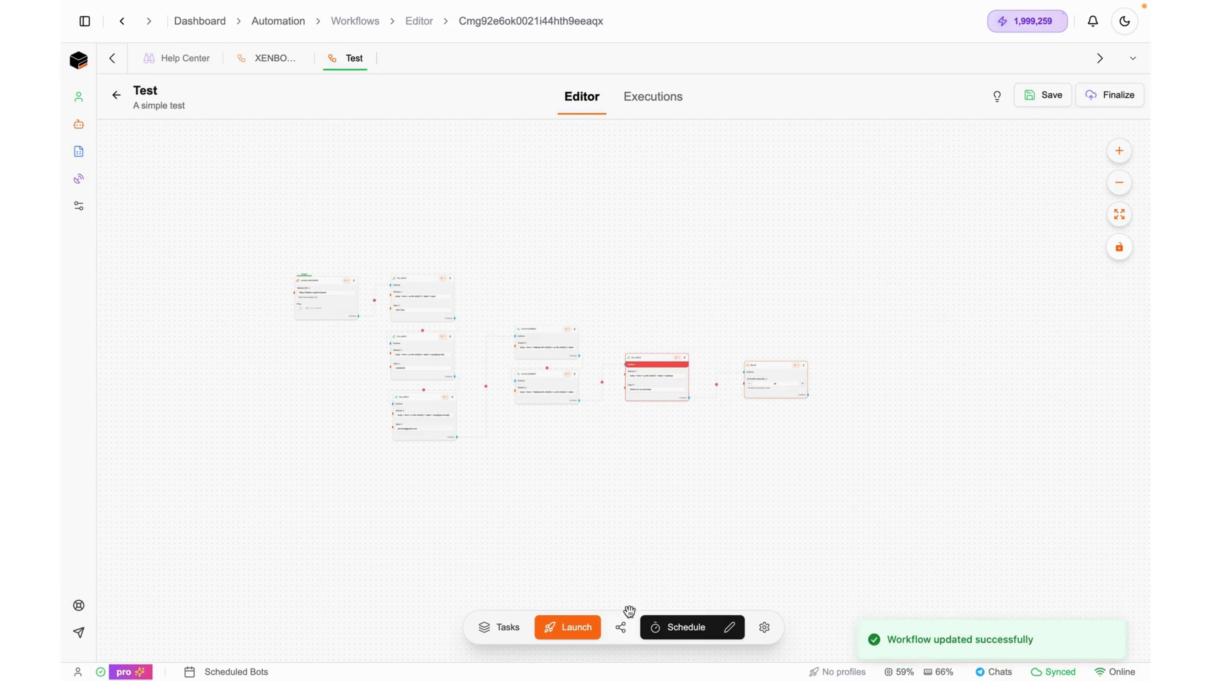
Relaunch the workflow after closing the Chrome window with DevTools
left_click(577, 628)
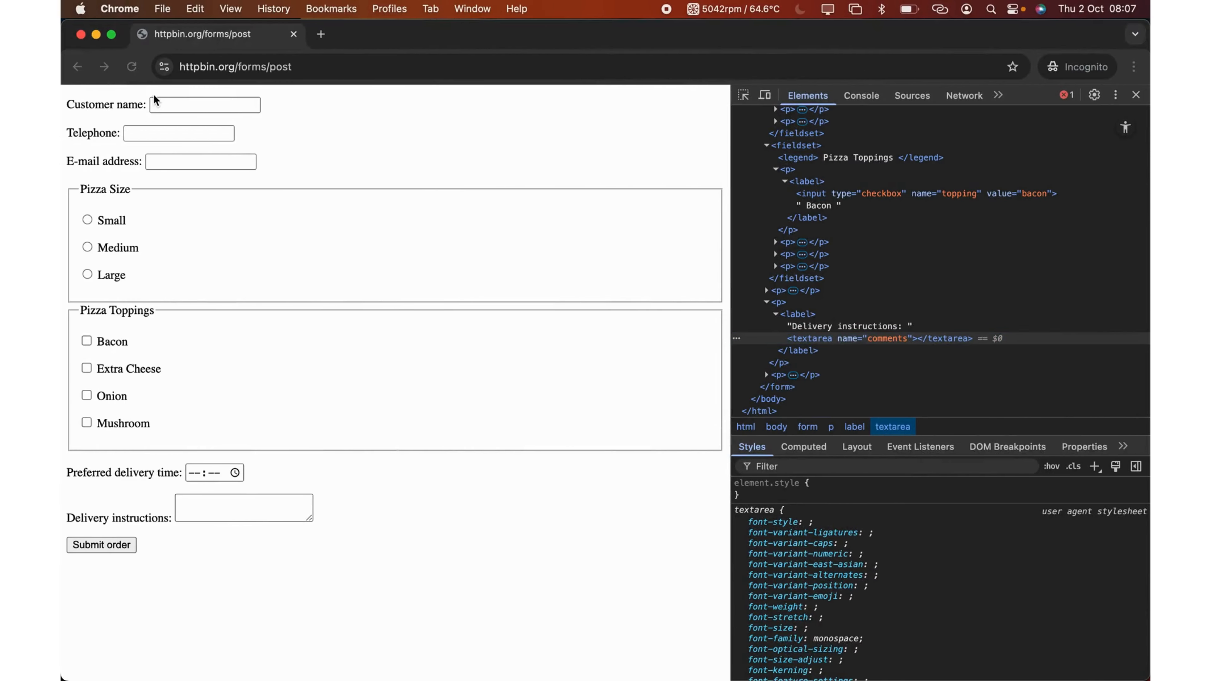
left_click(81, 35)
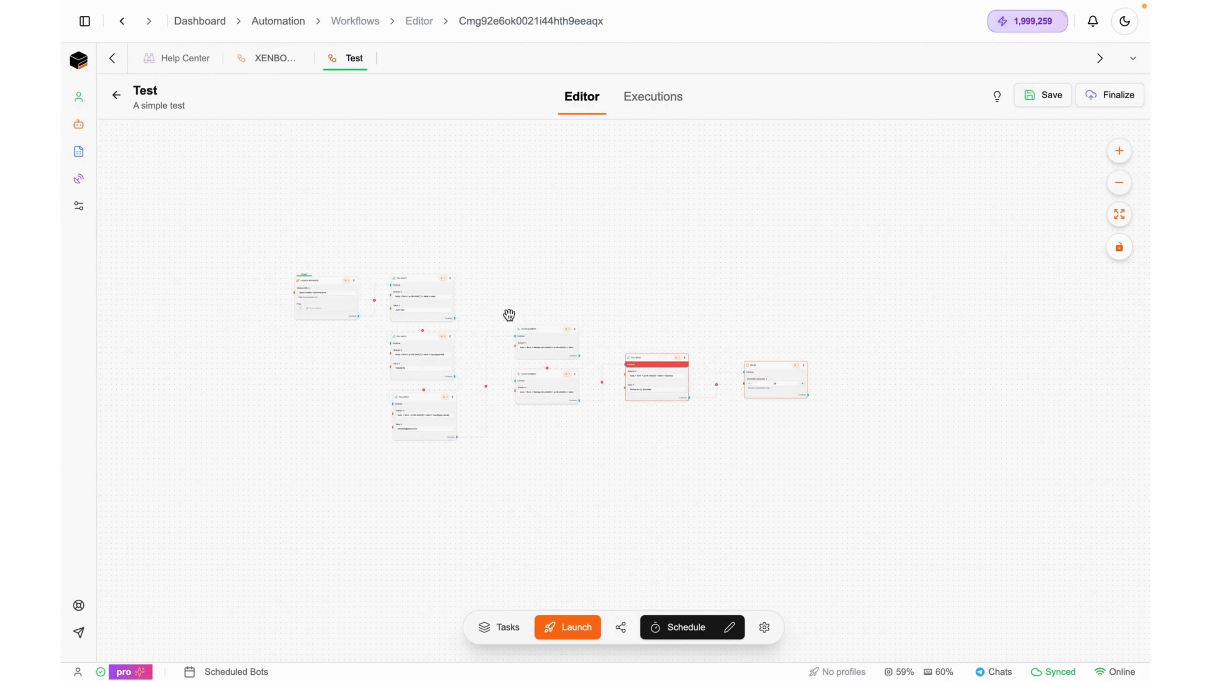
left_click(562, 629)
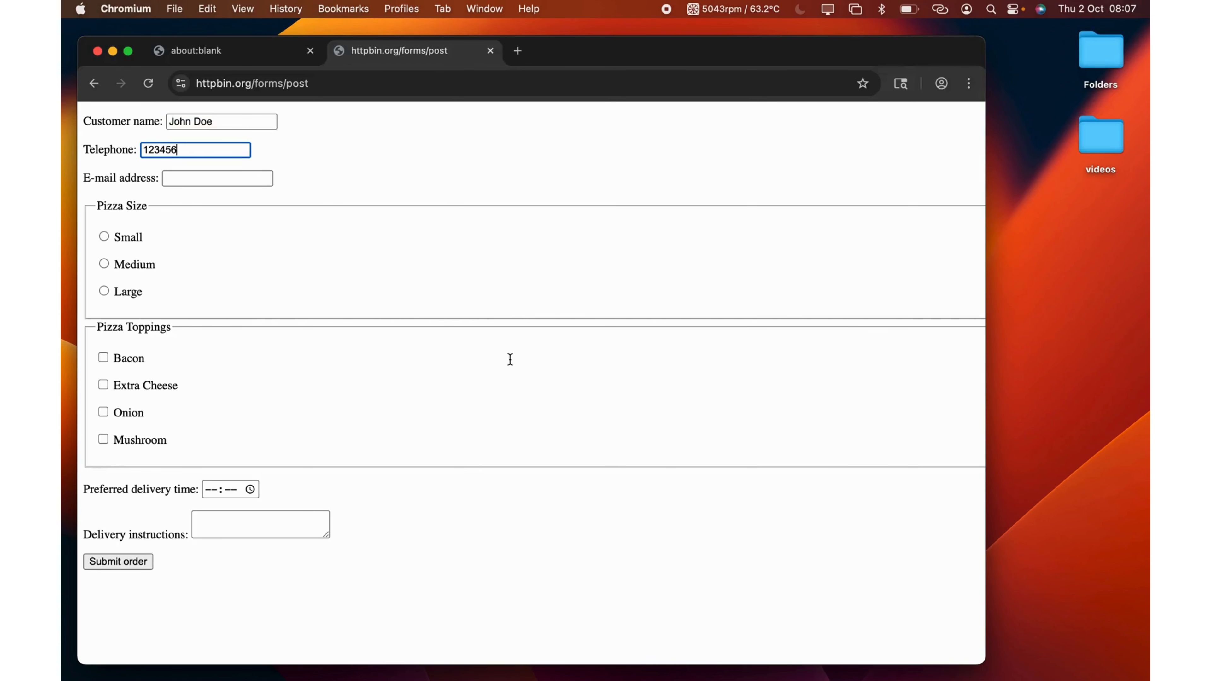
Let the run enter the sample e-mail, select Small and Bacon, and begin the delivery instructions
key("Tab")
type("johndoe@gma")
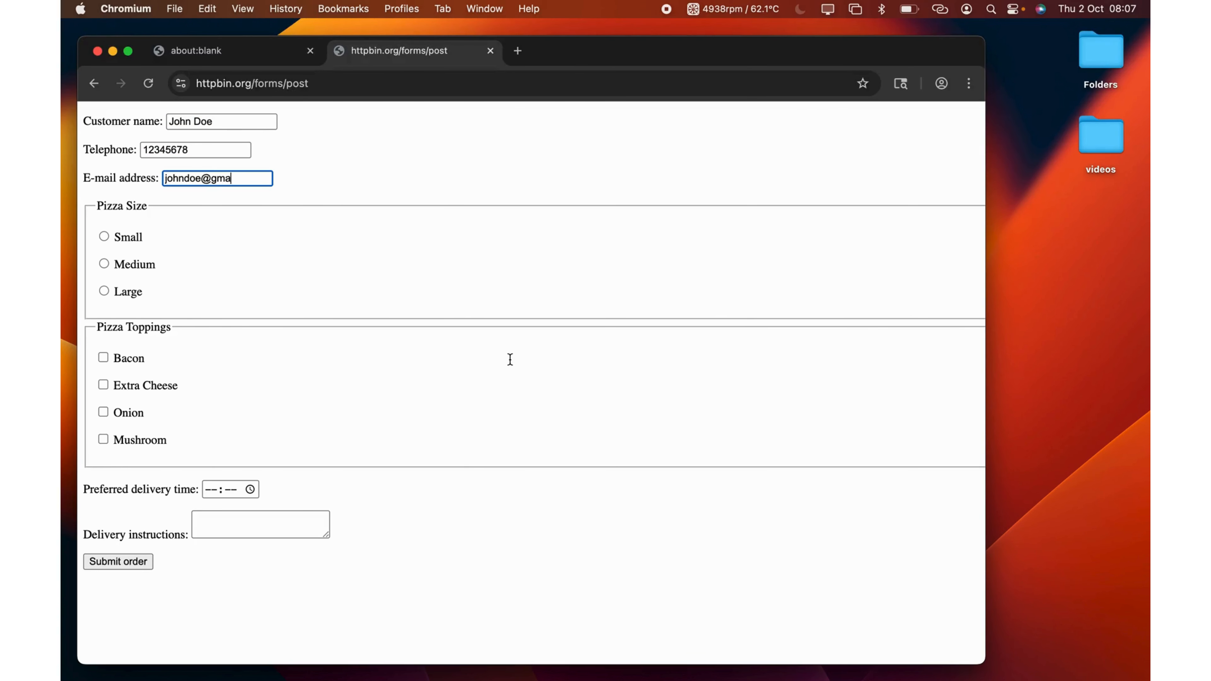
type("il.com")
key("Tab")
key("space")
key("Tab")
key("space")
key("Tab")
key("Tab")
key("Tab")
key("Tab")
key("Tab")
key("Tab")
type("D")
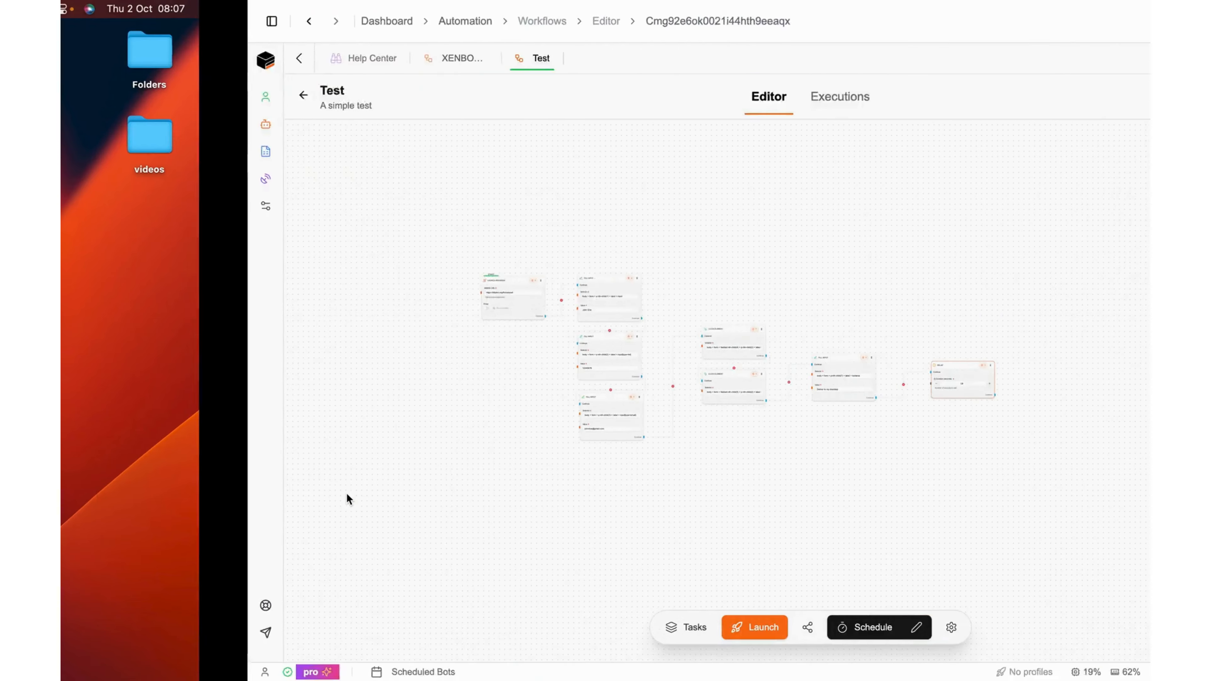
scroll(779, 398, "up", 3)
left_click(781, 398)
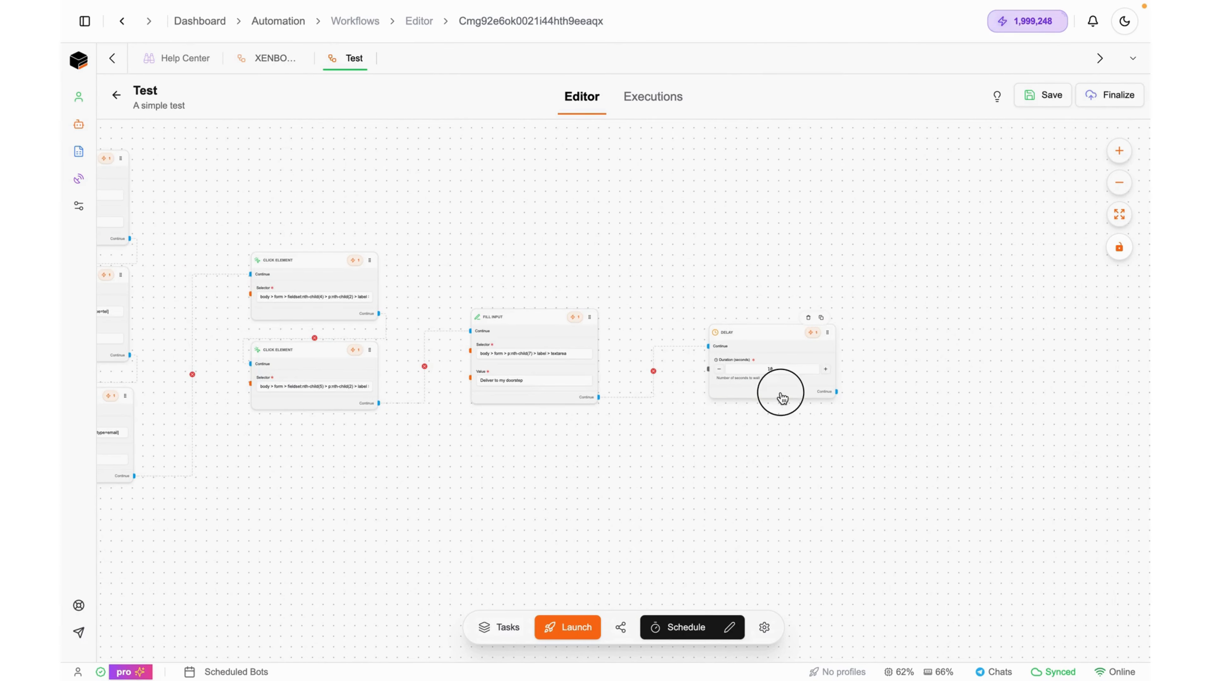
key("ctrl+Left")
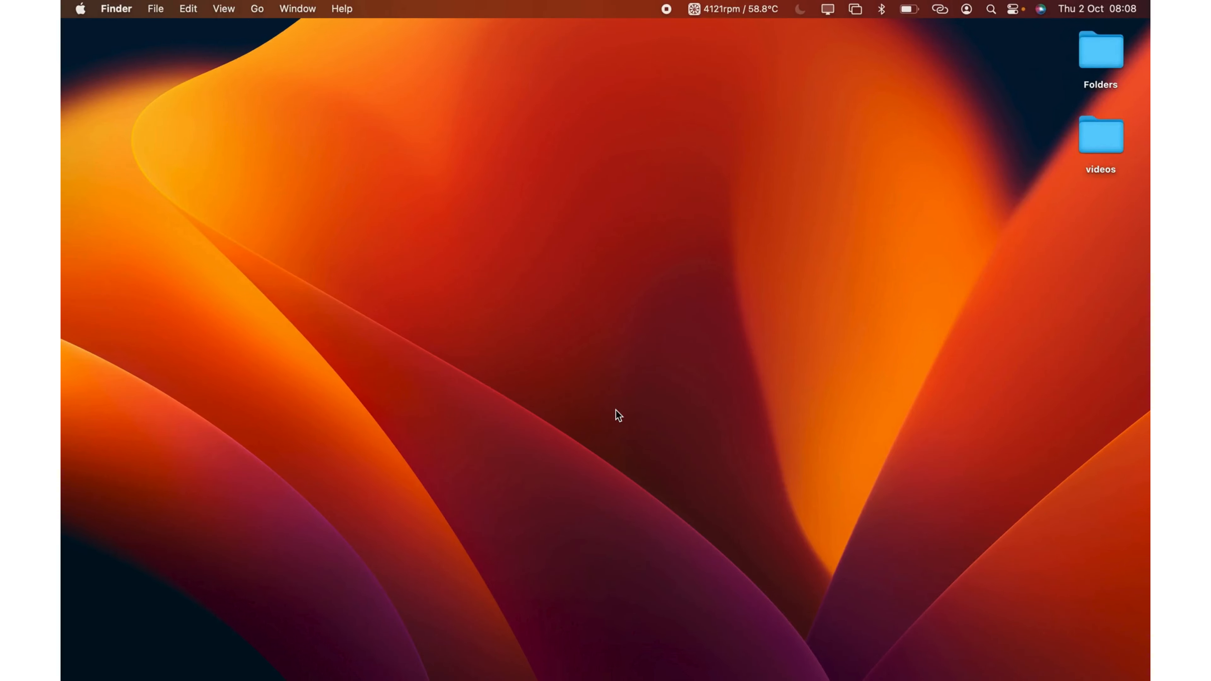
key("ctrl+Right")
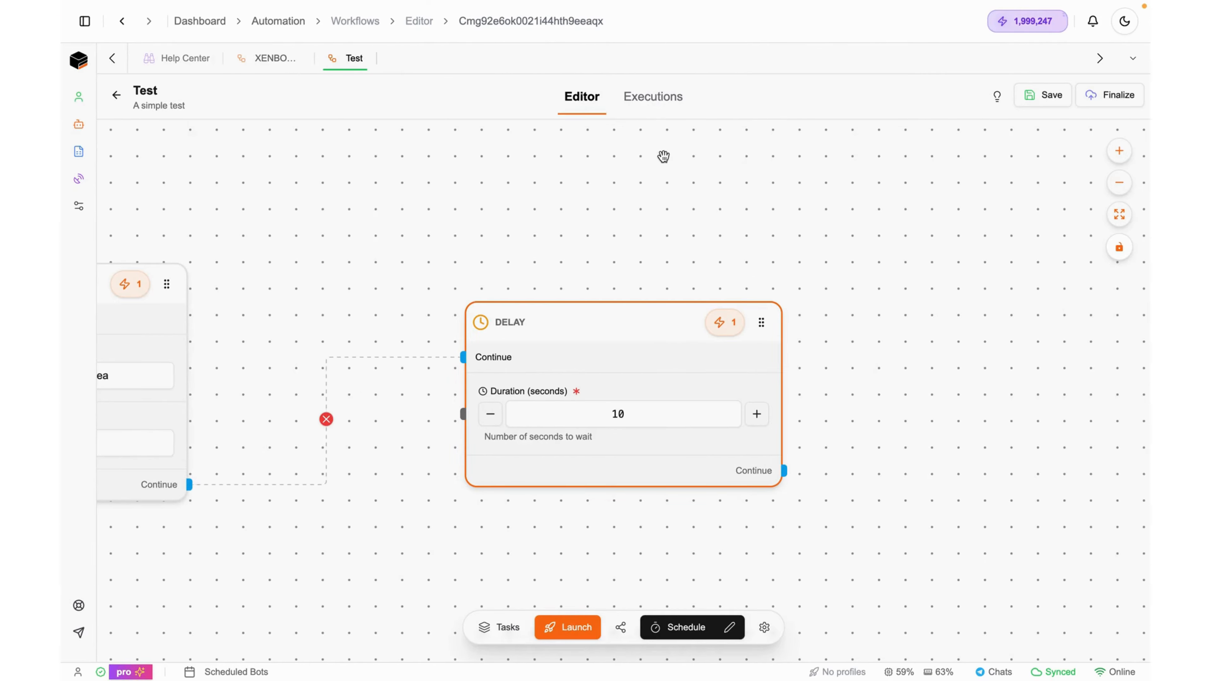
left_click(652, 106)
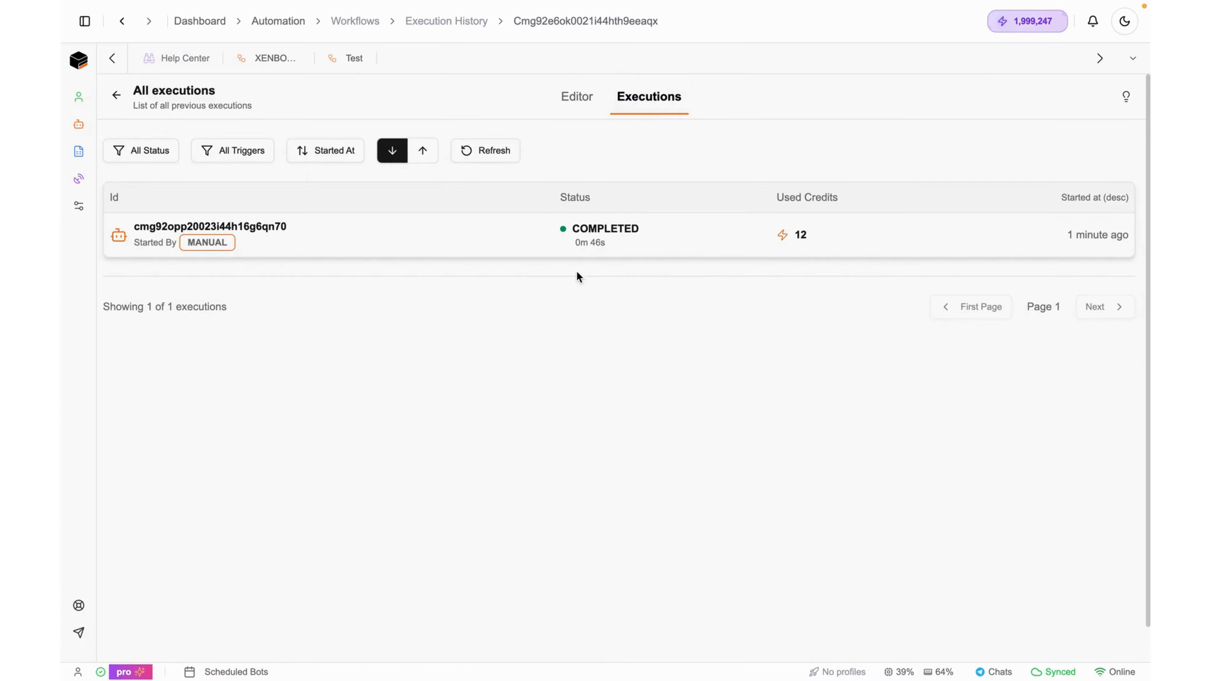
left_click(596, 245)
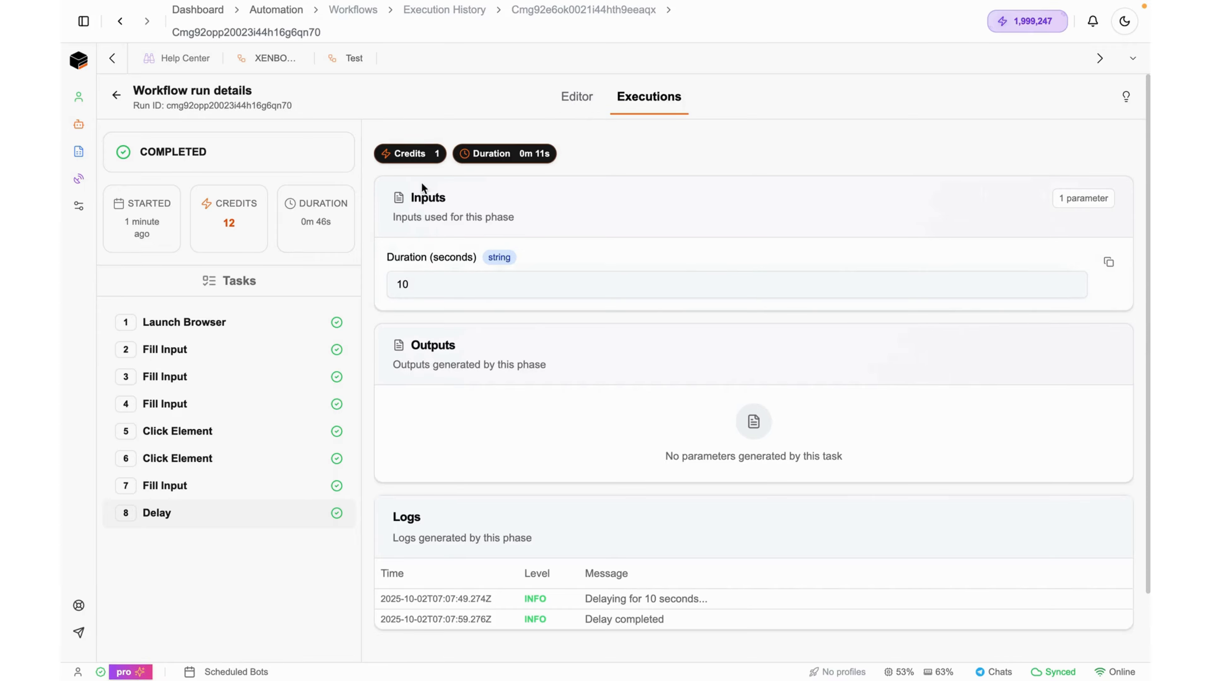
left_click(576, 100)
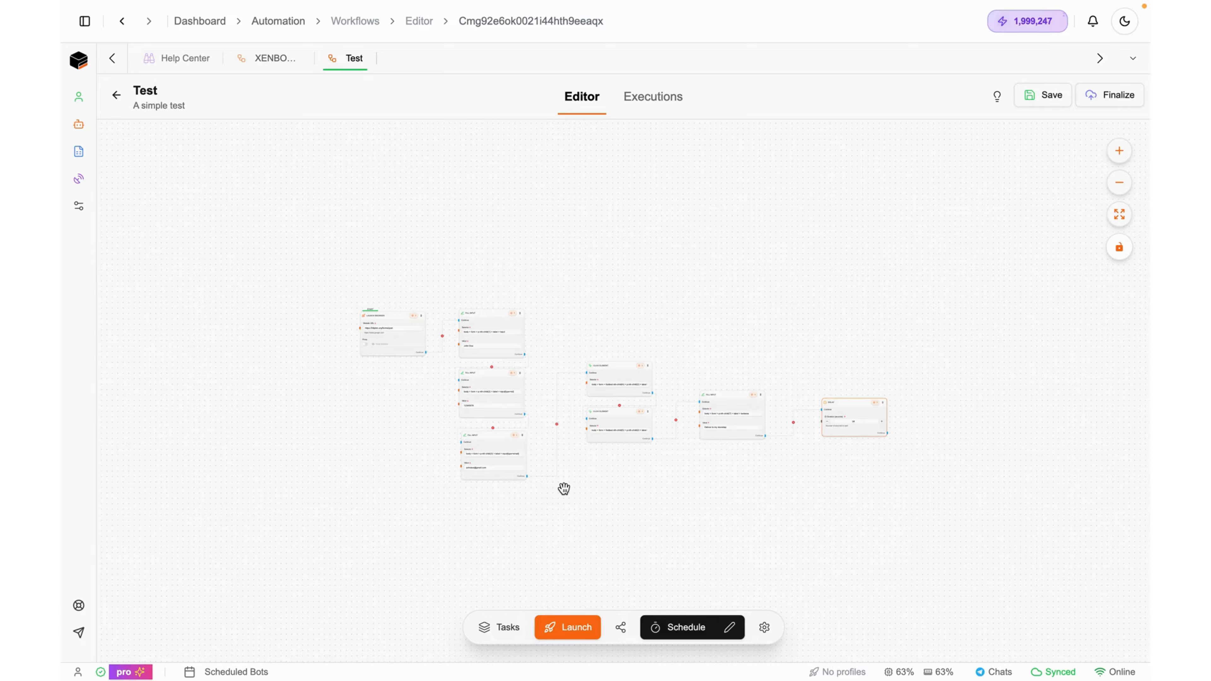
Turn on scheduler mode for the workflow
left_click(538, 322)
scroll(440, 366, "up", 10)
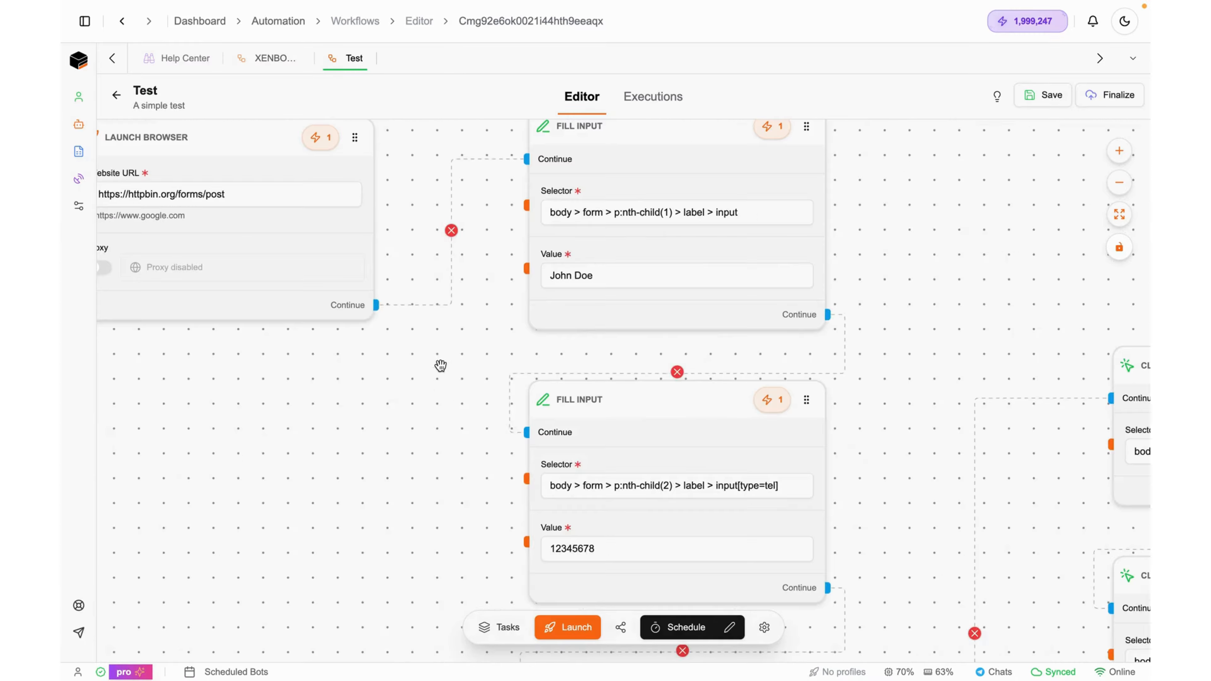
left_click_drag(575, 342, 460, 244)
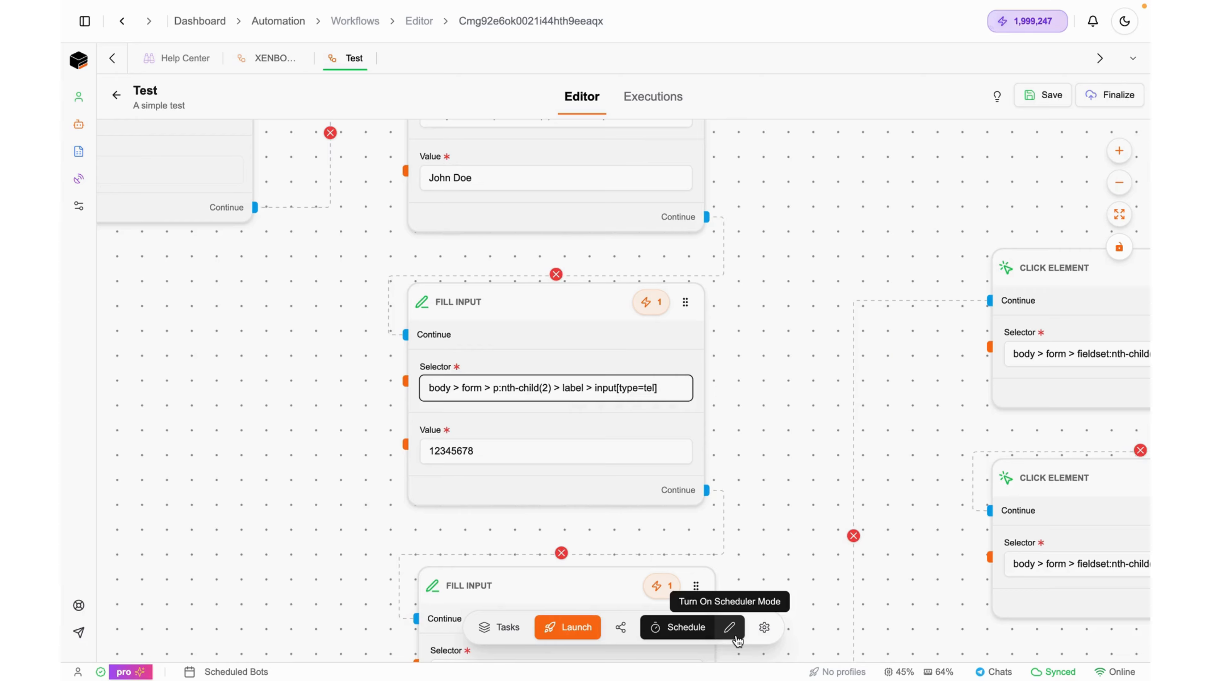
left_click(730, 628)
Open and enlarge the Schedule Sheet, add a new execution row, then close it
left_click(732, 626)
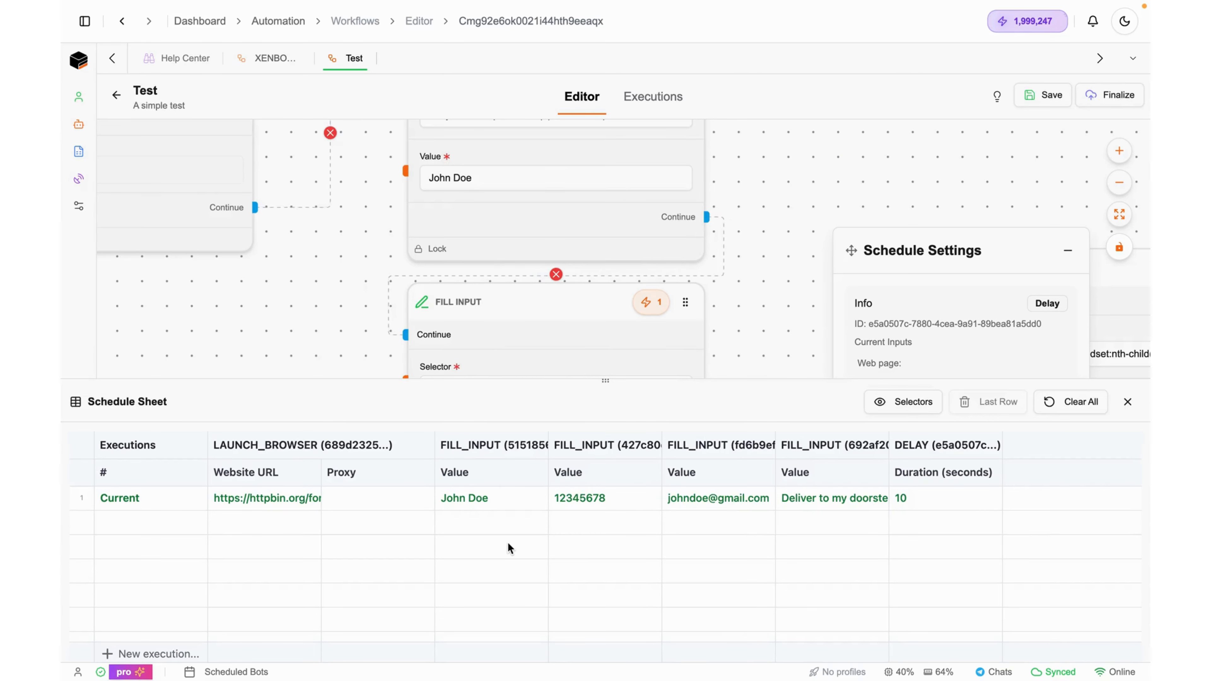
left_click_drag(606, 378, 601, 281)
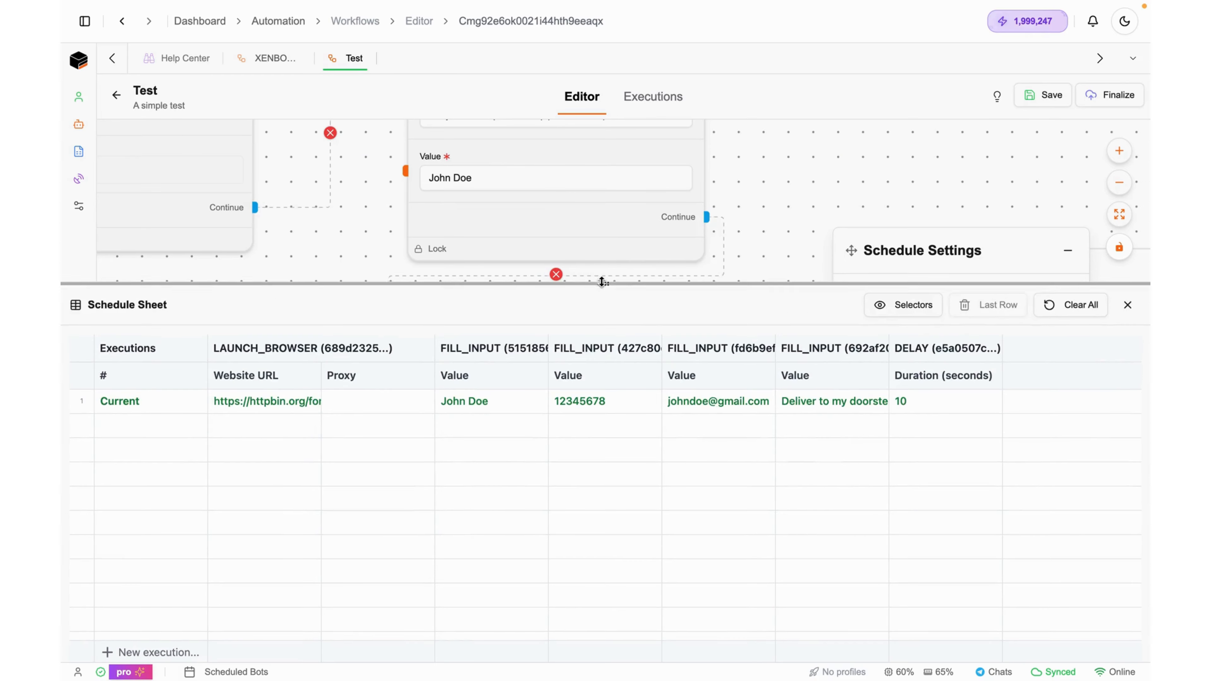
left_click(152, 655)
left_click(450, 420)
left_click(450, 421)
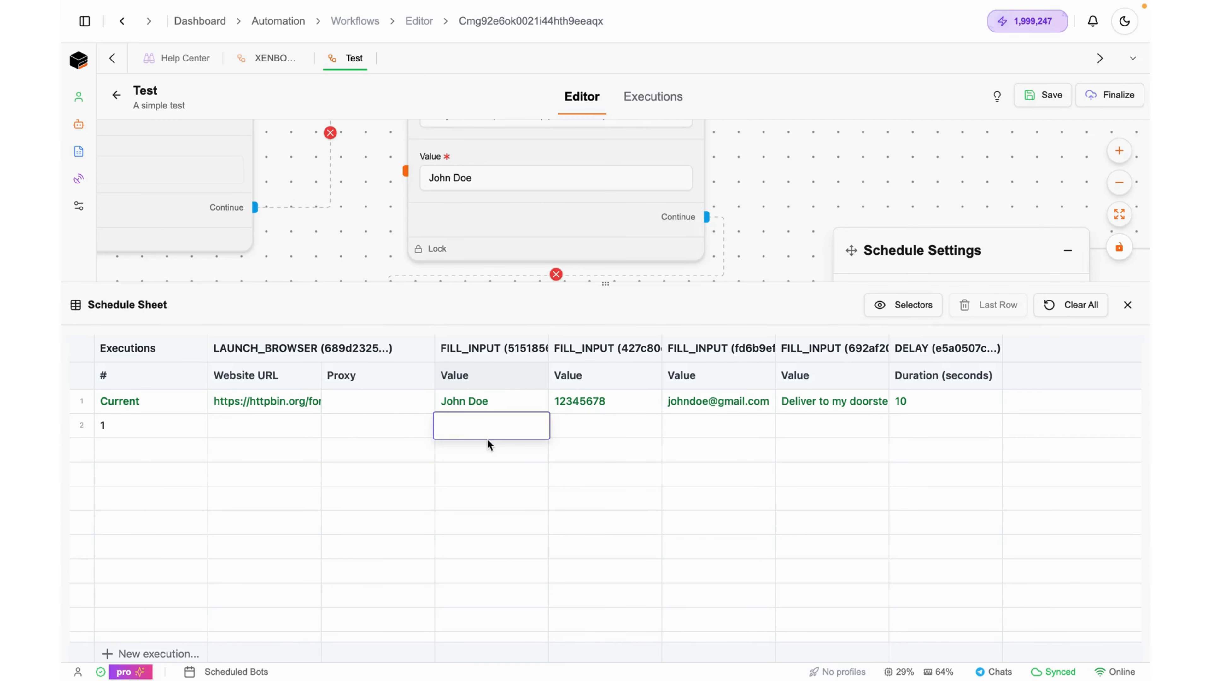
left_click(1127, 305)
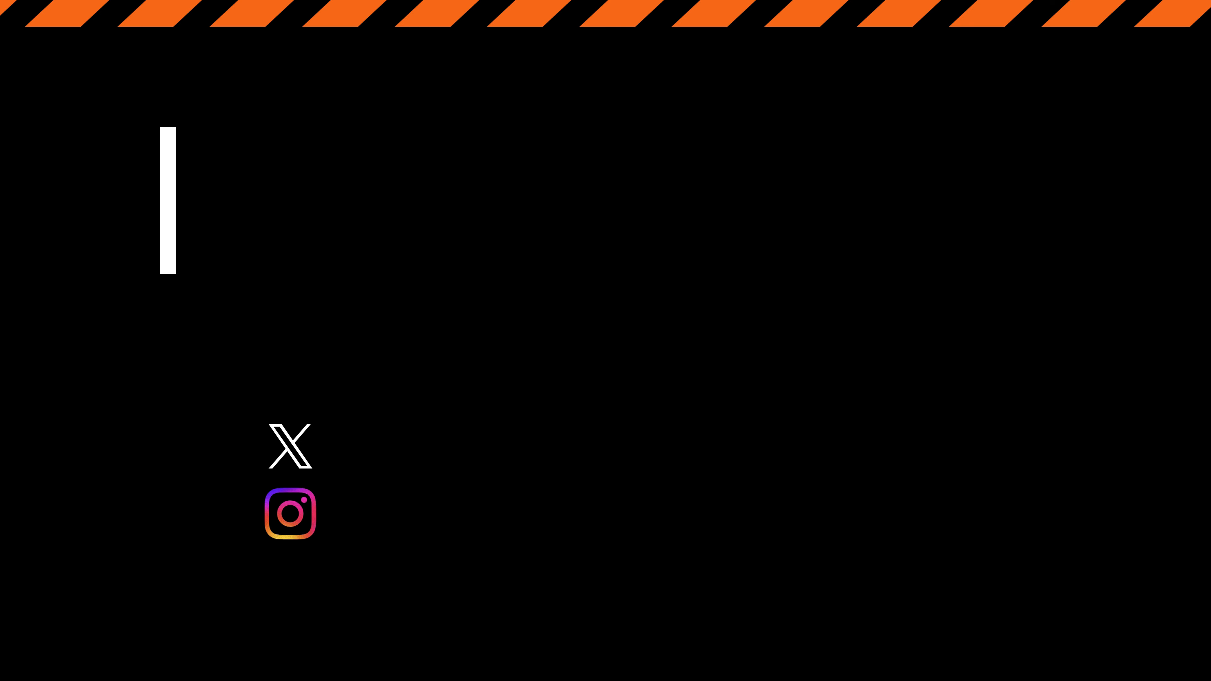